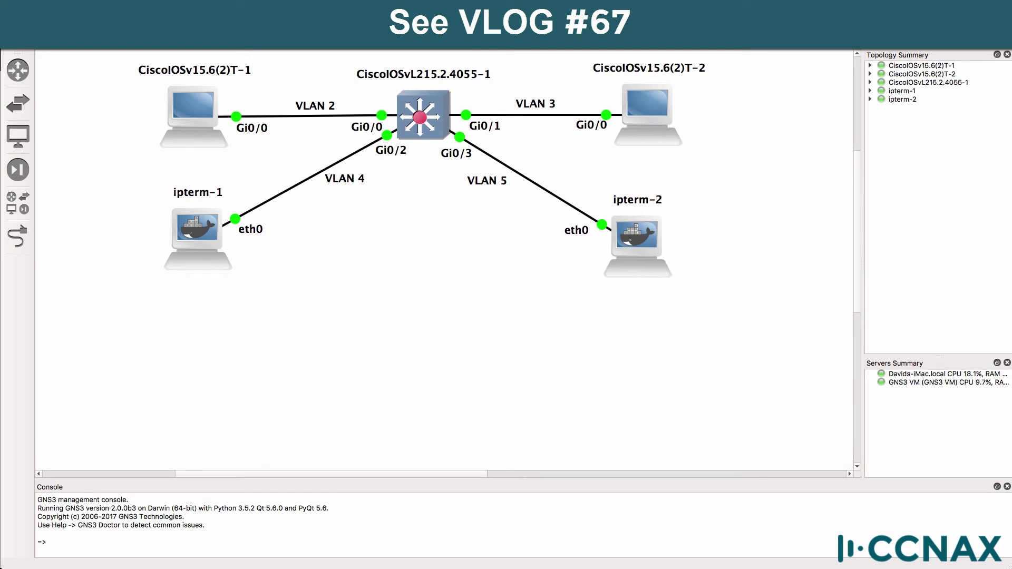
# Step: Add a second Cisco IOSvL2 15.2.4055 switch below the first switch
pyautogui.moveTo(431, 134)
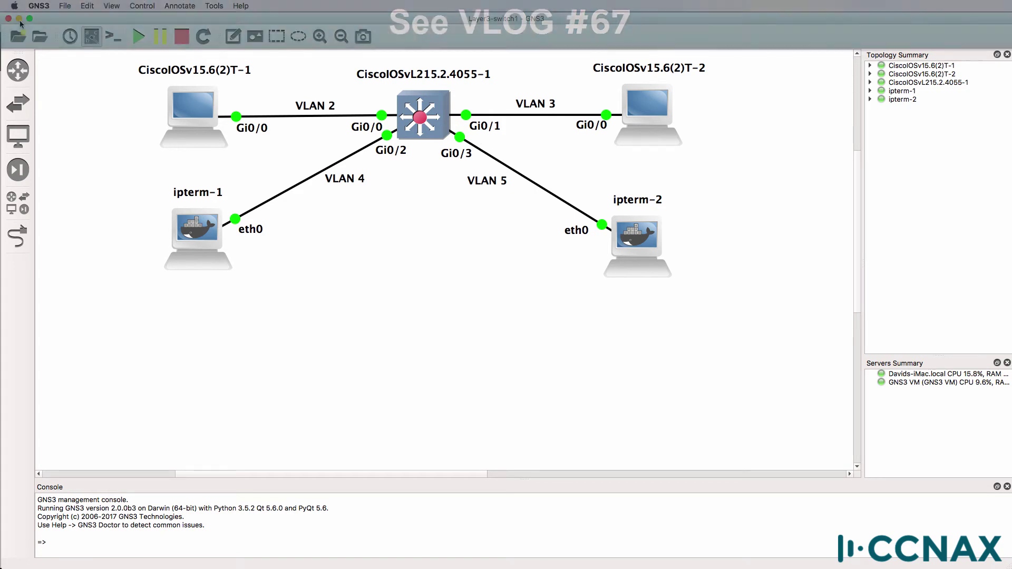
pyautogui.click(21, 104)
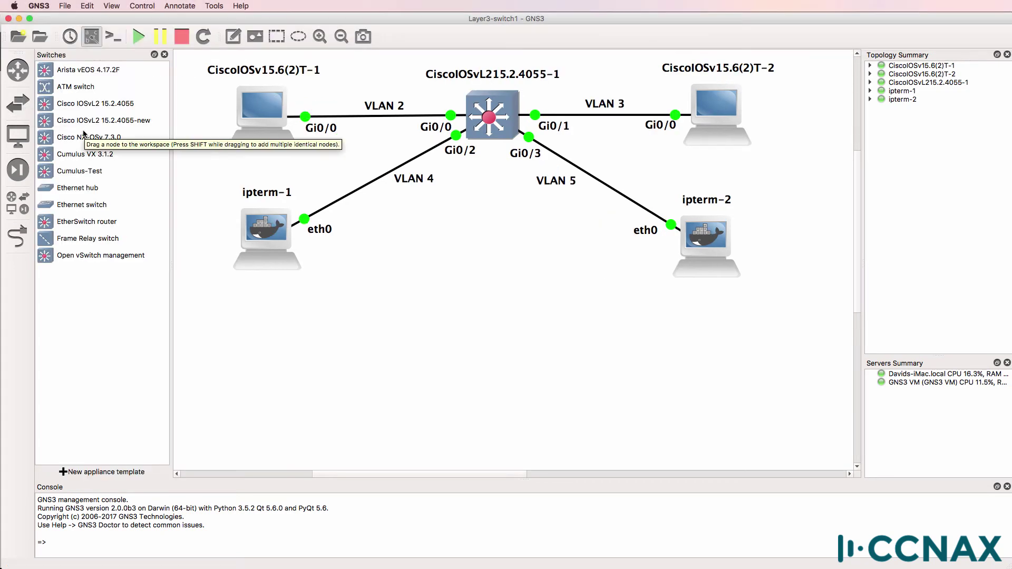
pyautogui.moveTo(88, 108); pyautogui.dragTo(472, 287)
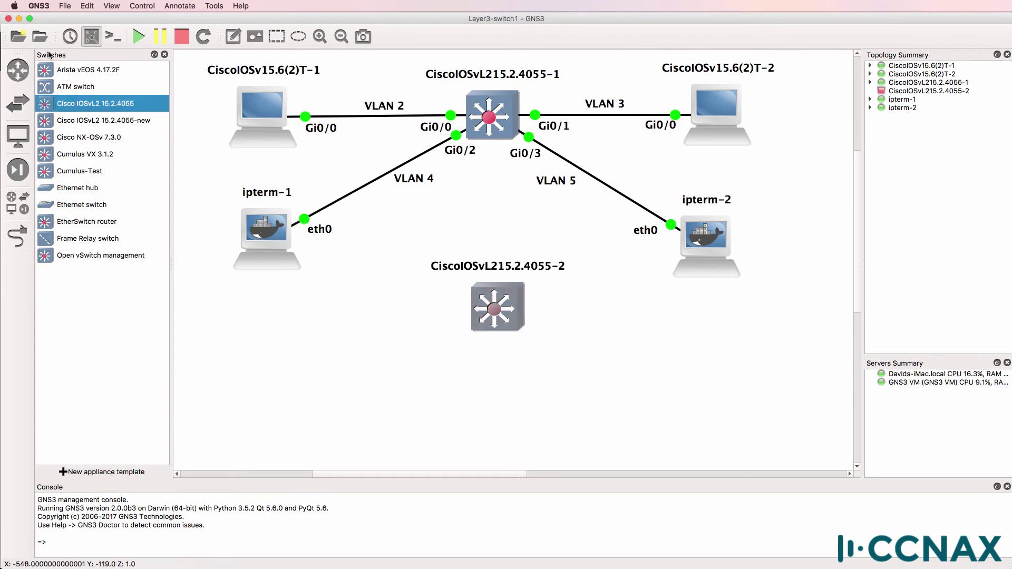
# Step: Link the first switch's Gi1/0 to the second switch's Gi1/0
pyautogui.click(17, 236)
pyautogui.click(491, 132)
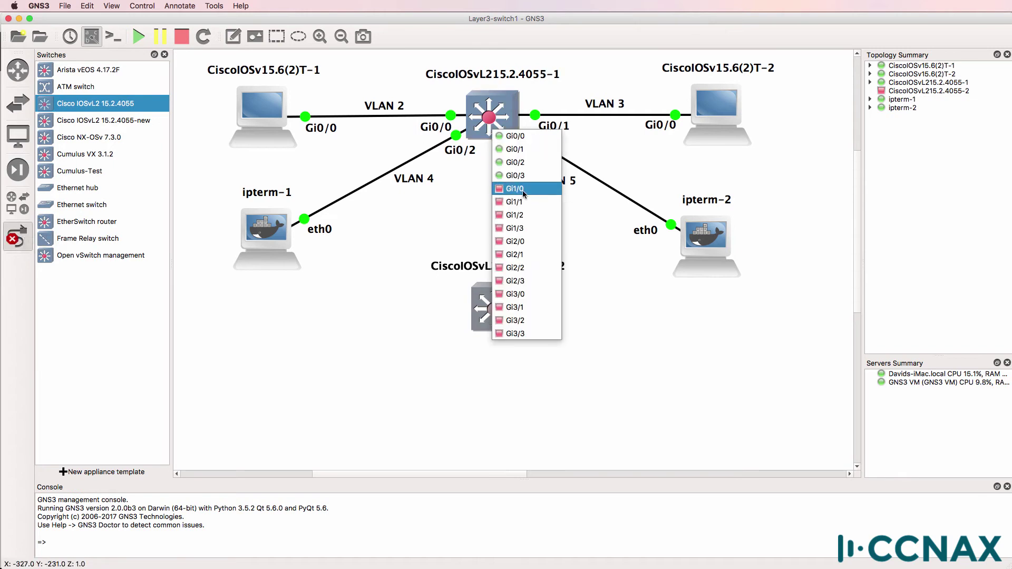
pyautogui.click(522, 189)
pyautogui.click(505, 308)
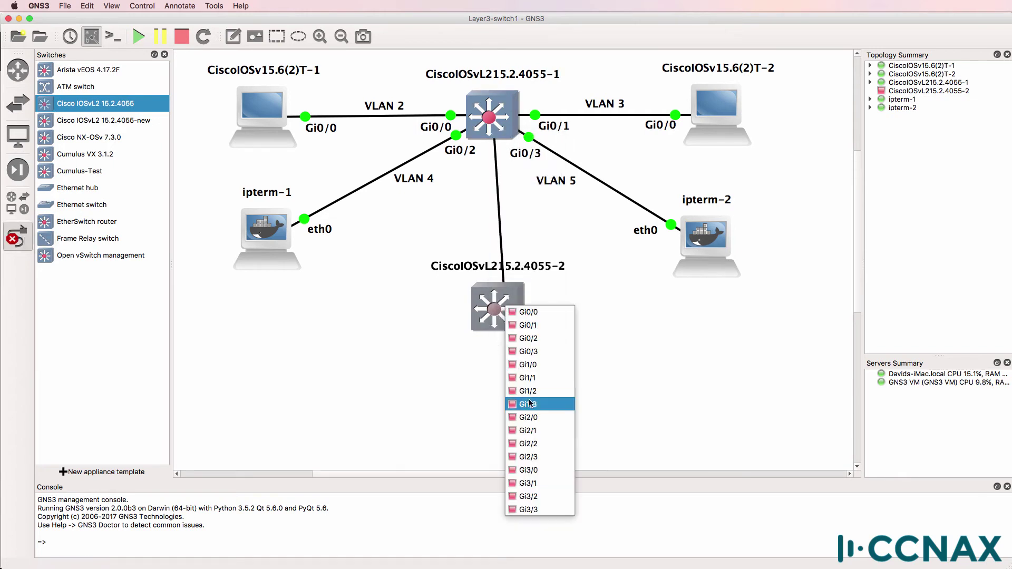
pyautogui.click(536, 369)
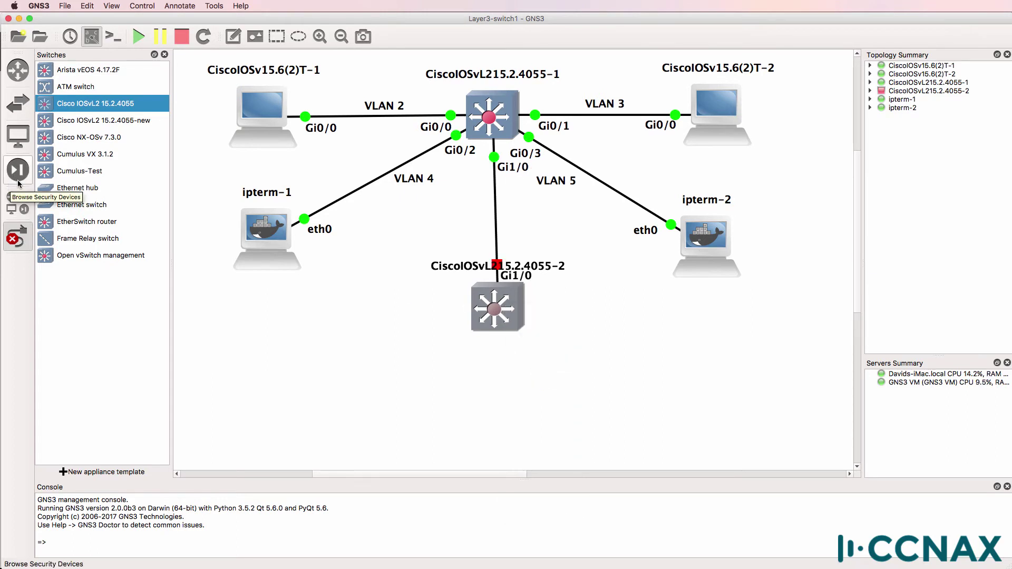
# Step: Add an ipterm host, ipterm-3, near the bottom of the canvas
pyautogui.click(20, 179)
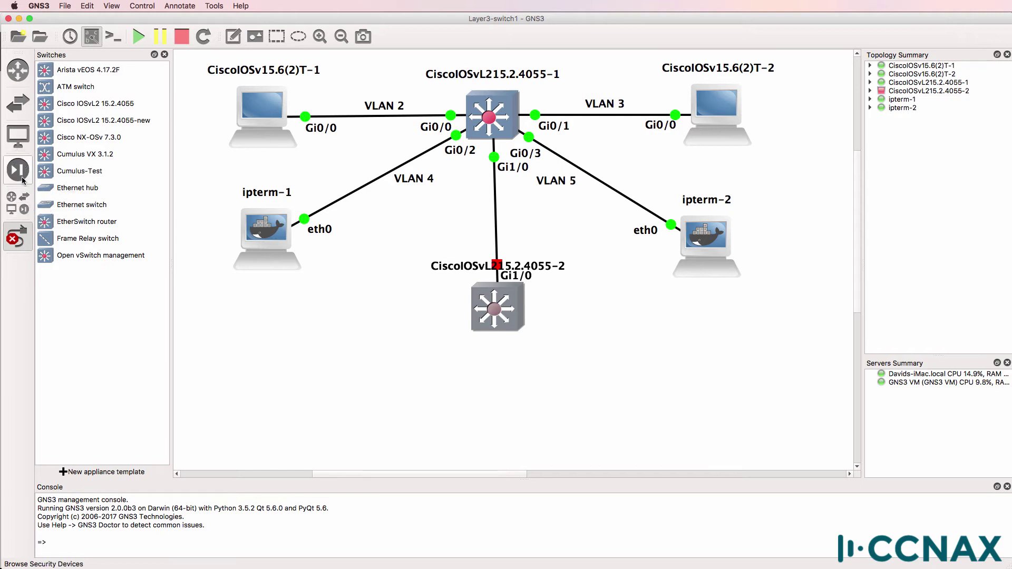
pyautogui.click(18, 135)
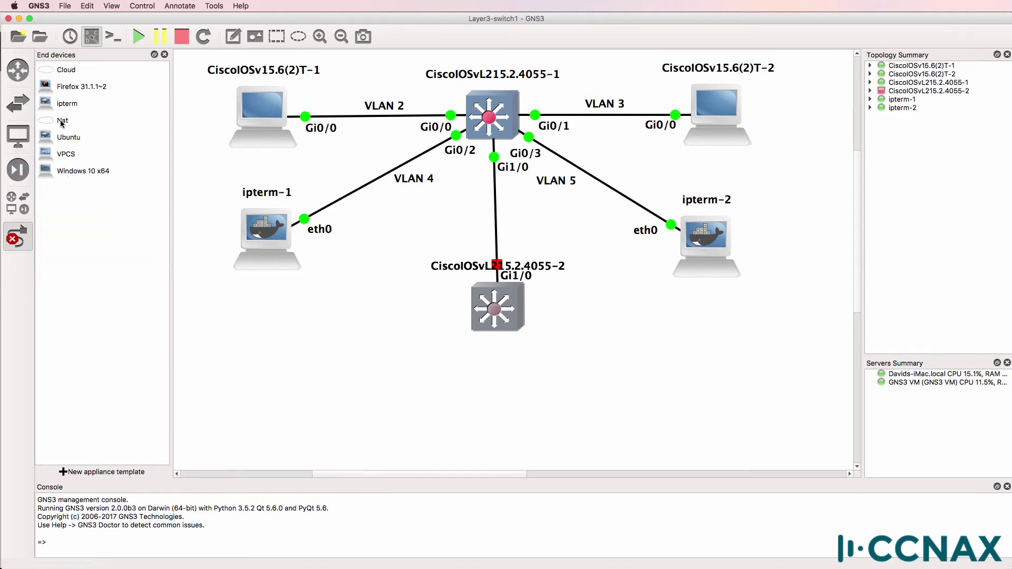
pyautogui.moveTo(62, 104); pyautogui.dragTo(506, 409)
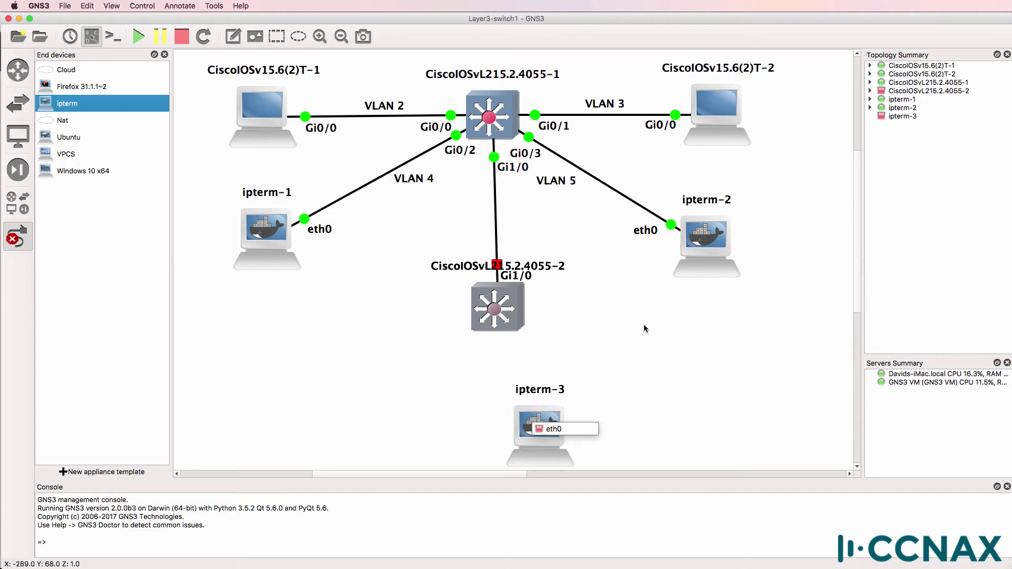
pyautogui.moveTo(558, 356); pyautogui.dragTo(554, 376)
# Step: Cable the second switch's Gi0/0 to ipterm-3's eth0
pyautogui.click(18, 237)
pyautogui.click(436, 312)
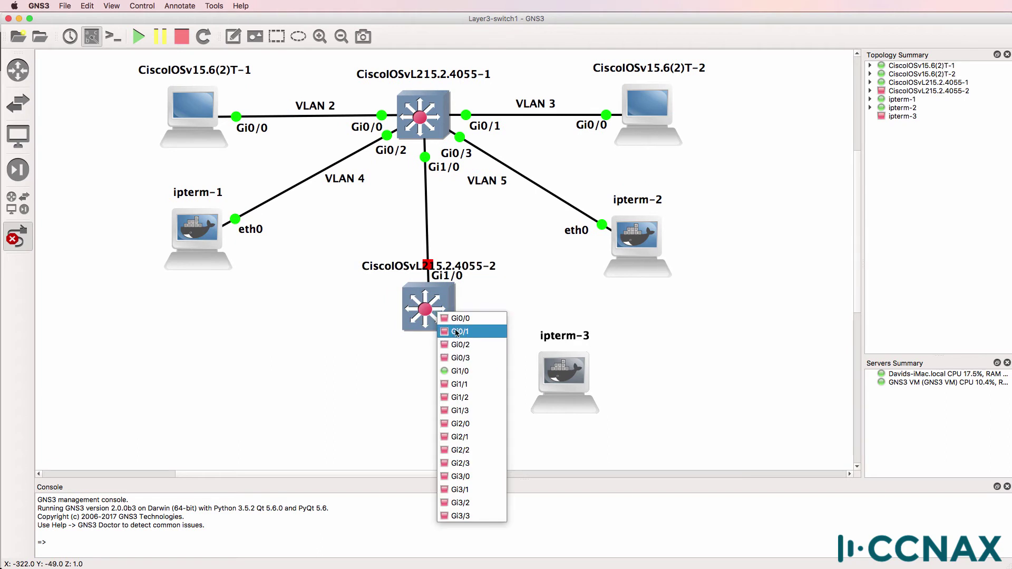
pyautogui.click(456, 319)
pyautogui.click(577, 370)
pyautogui.click(590, 378)
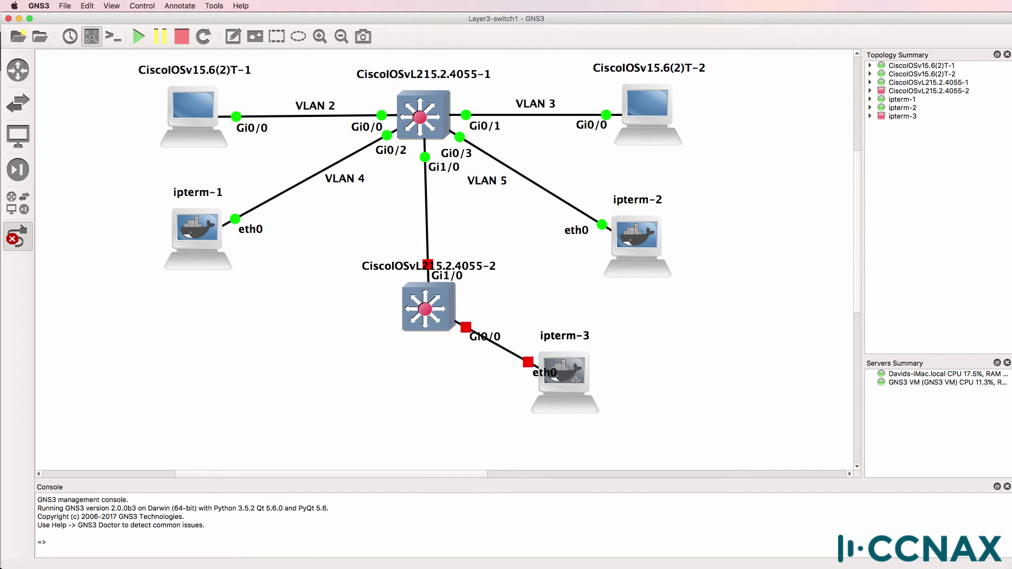
pyautogui.press('Escape')
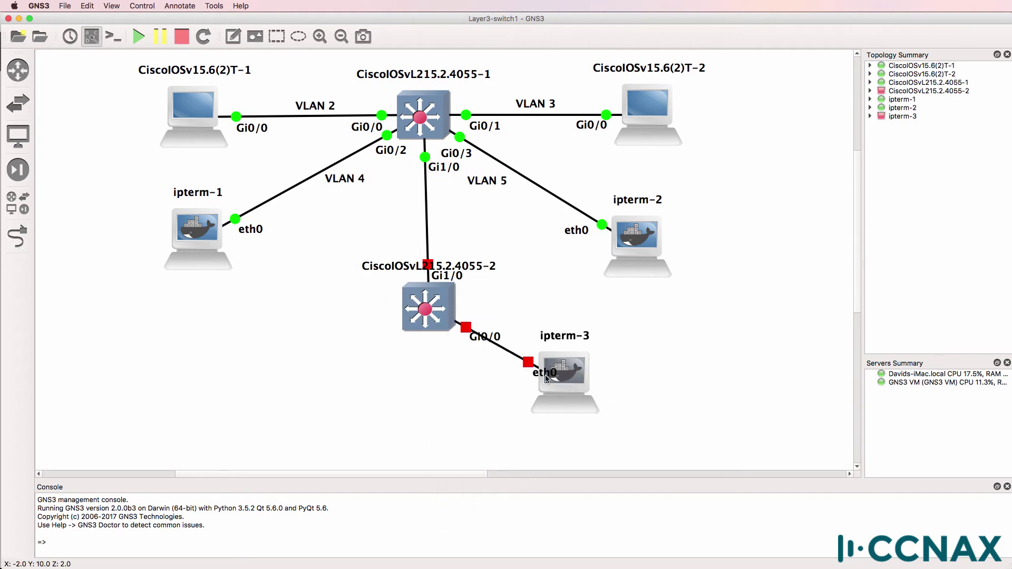
# Step: Arrange the second switch, ipterm-3 and their Gi0/0, Gi1/0 and eth0 labels neatly
pyautogui.moveTo(545, 372); pyautogui.dragTo(519, 383)
pyautogui.moveTo(490, 337); pyautogui.dragTo(470, 349)
pyautogui.moveTo(464, 266); pyautogui.dragTo(348, 310)
pyautogui.moveTo(428, 286); pyautogui.dragTo(450, 263)
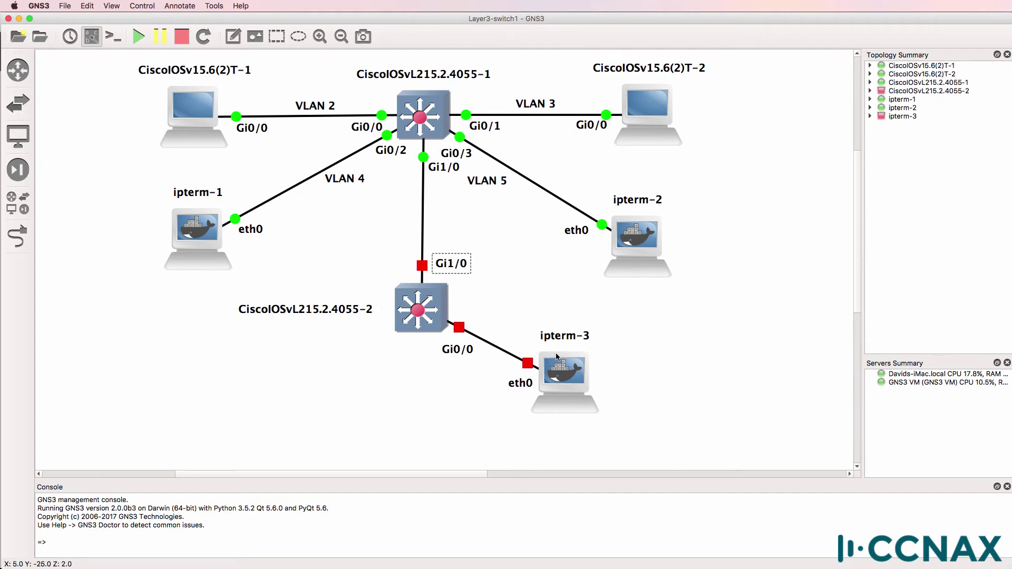
pyautogui.moveTo(560, 360); pyautogui.dragTo(577, 331)
pyautogui.moveTo(421, 308); pyautogui.dragTo(424, 374)
pyautogui.moveTo(604, 347); pyautogui.dragTo(625, 364)
pyautogui.moveTo(459, 415); pyautogui.dragTo(475, 387)
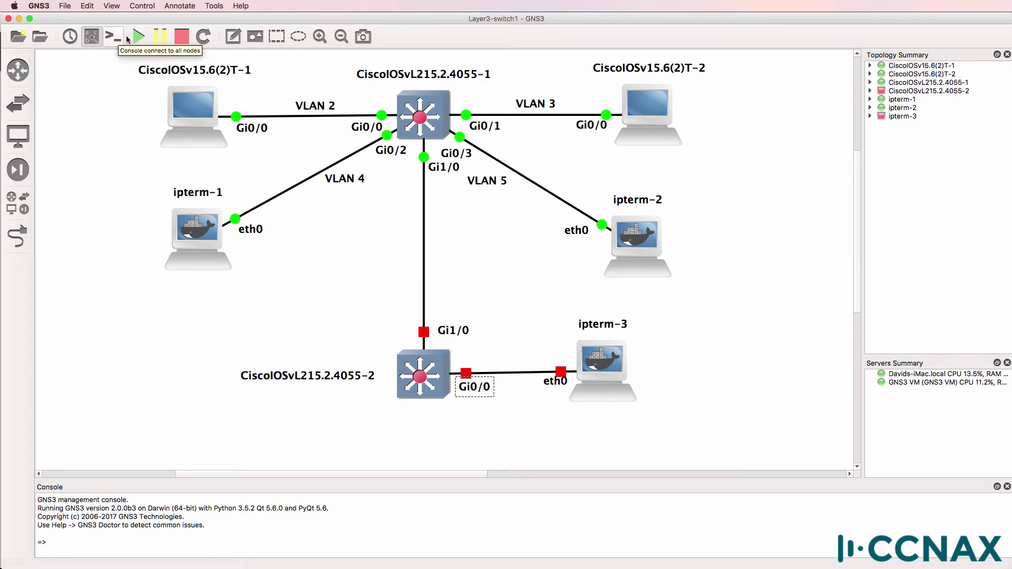
# Step: Start the second switch
pyautogui.click(488, 341)
pyautogui.rightClick(415, 375)
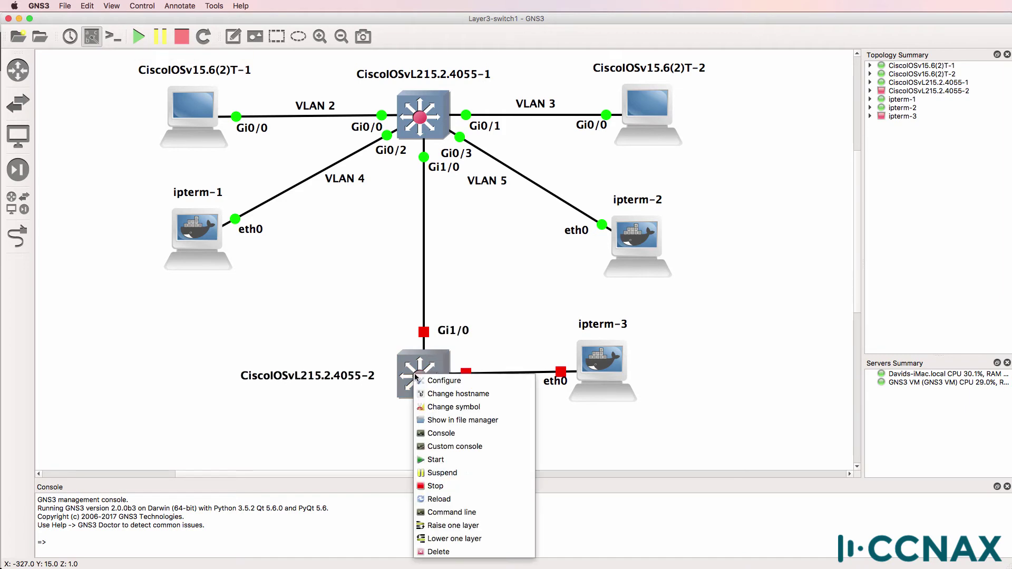
pyautogui.click(465, 461)
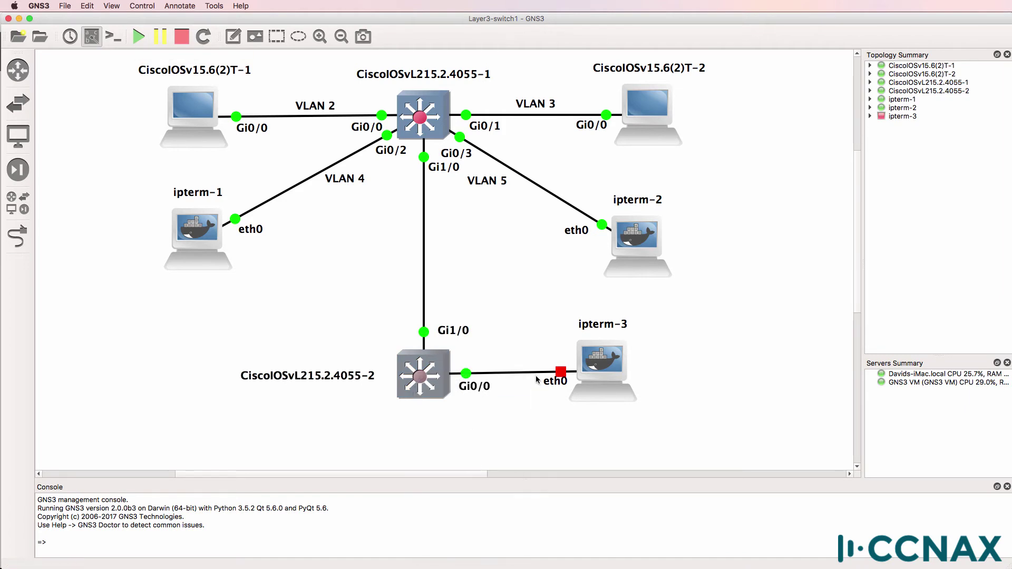
# Step: In ipterm-3's interfaces file, uncomment the auto eth0 and static eth0 lines and select the sample address
pyautogui.rightClick(594, 359)
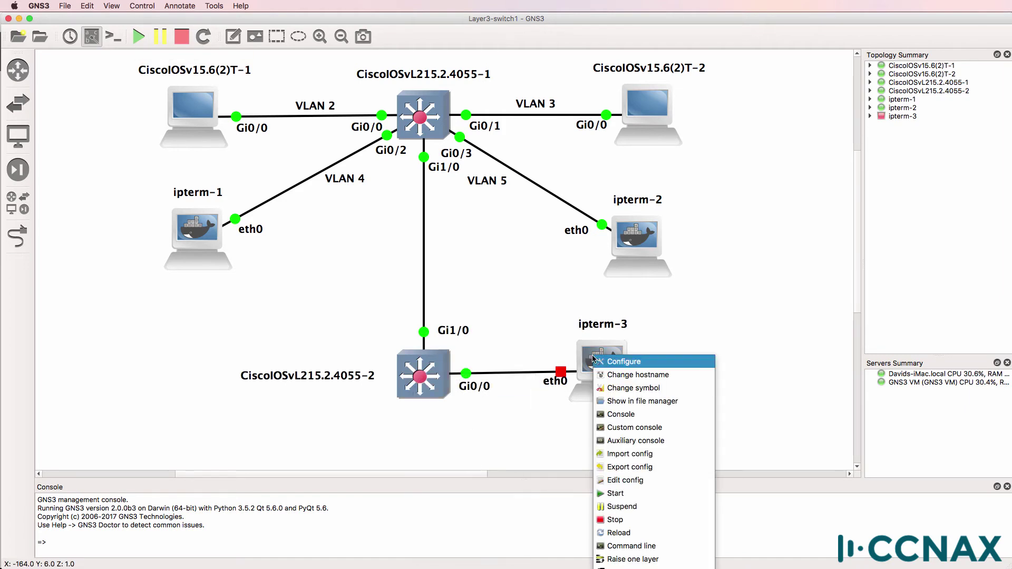
pyautogui.click(624, 480)
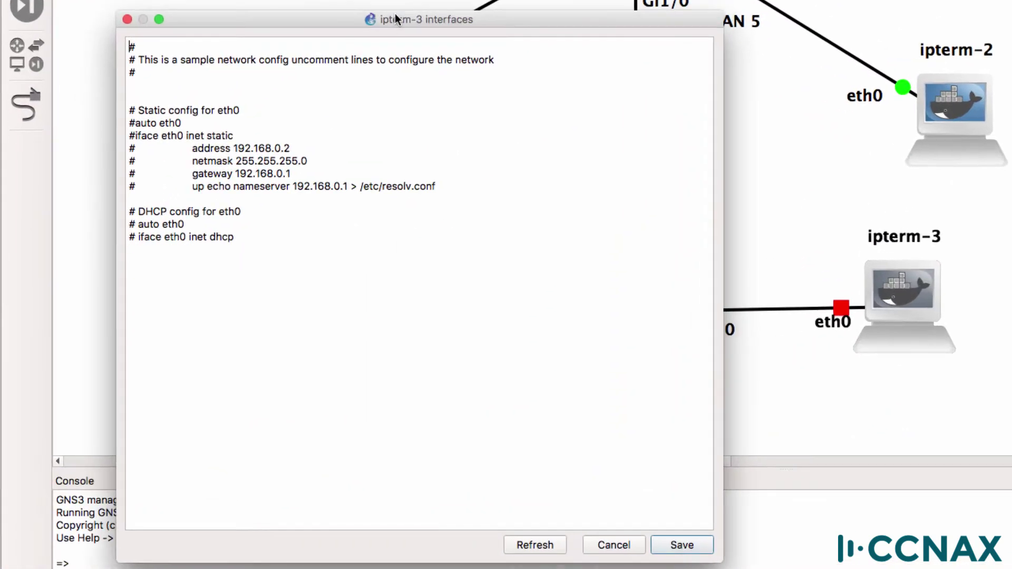
pyautogui.click(130, 123)
pyautogui.press('Delete')
pyautogui.press('Down')
pyautogui.press('Delete')
pyautogui.press('Down')
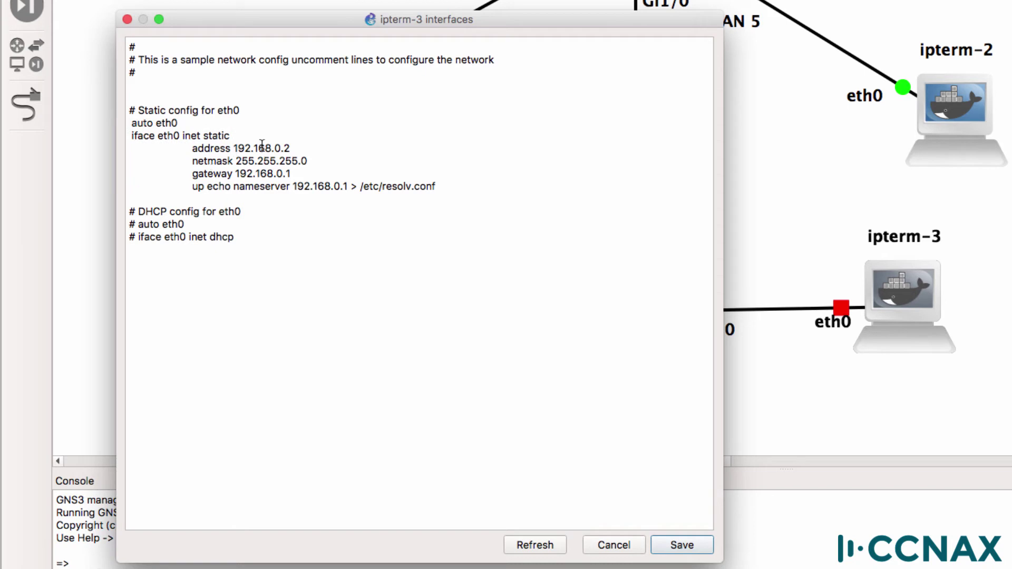
pyautogui.moveTo(232, 148); pyautogui.dragTo(301, 148)
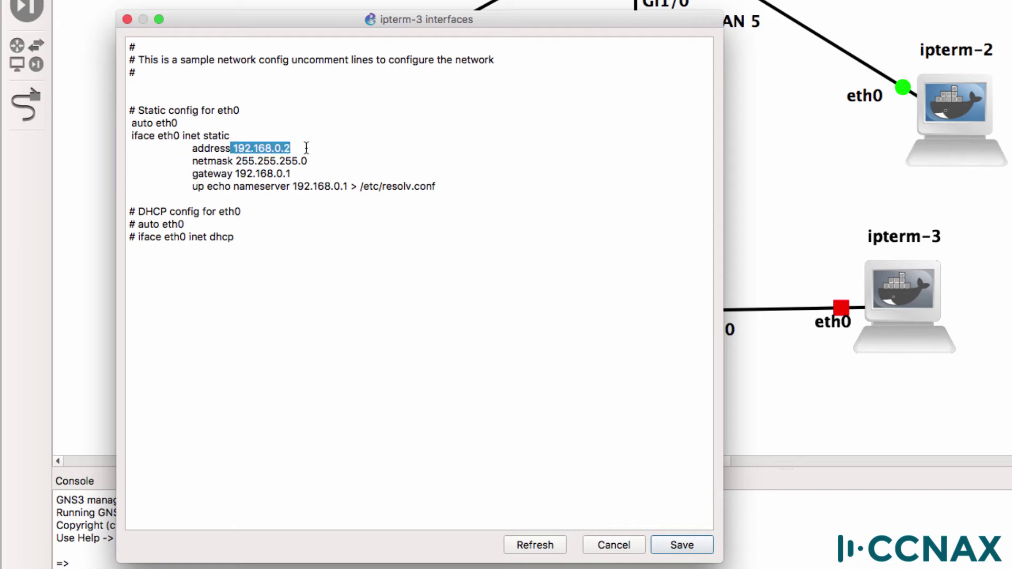
# Step: Save ipterm-3's interfaces file and start ipterm-3
pyautogui.click(683, 547)
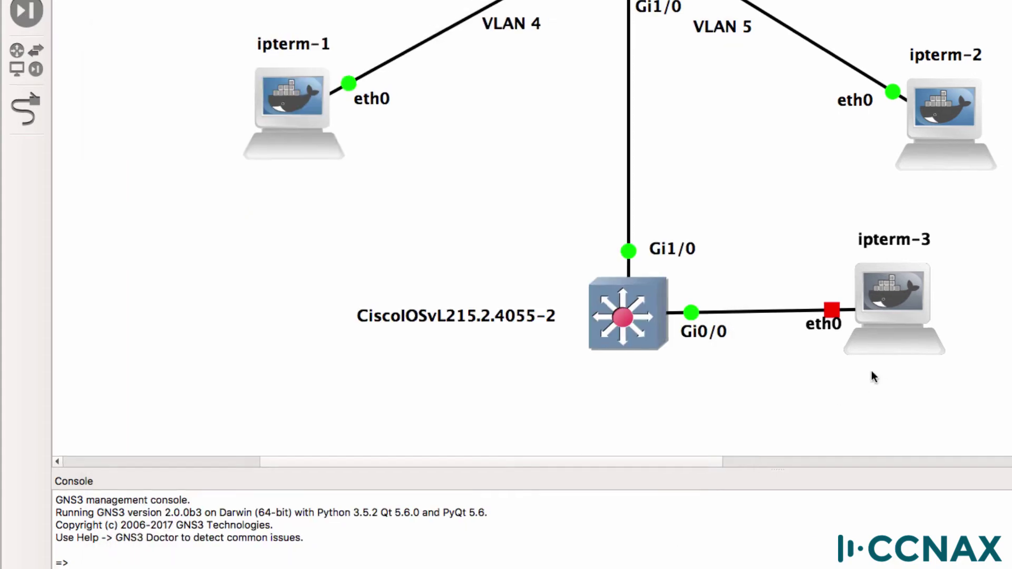
pyautogui.rightClick(911, 296)
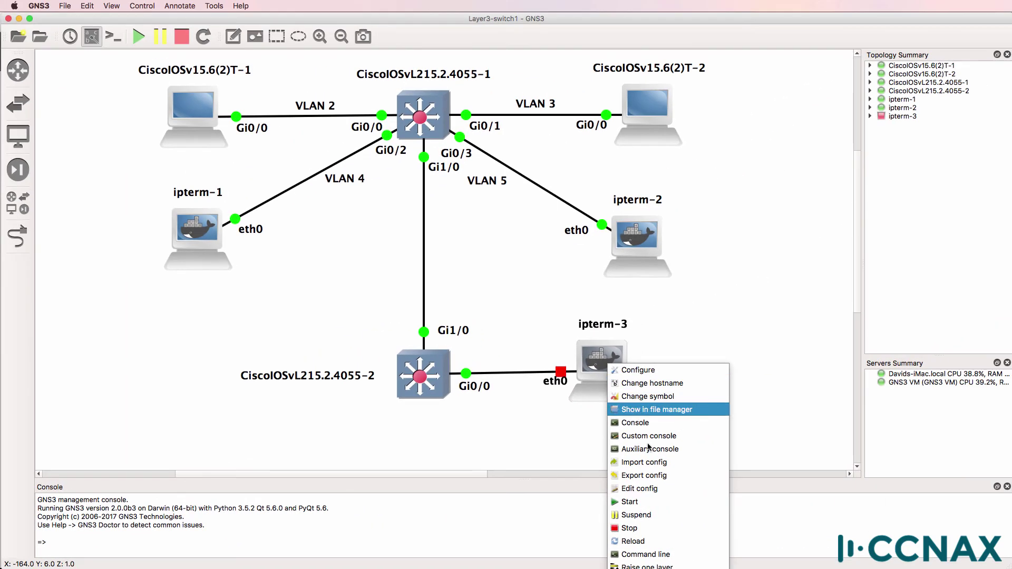
pyautogui.click(650, 501)
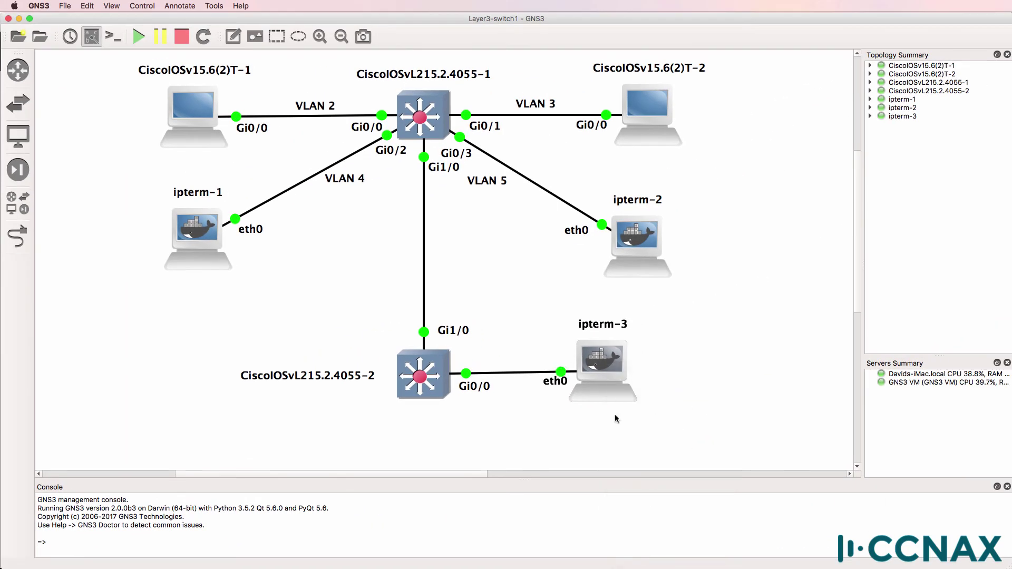
# Step: Open console sessions to the second switch and to ipterm-3
pyautogui.rightClick(431, 371)
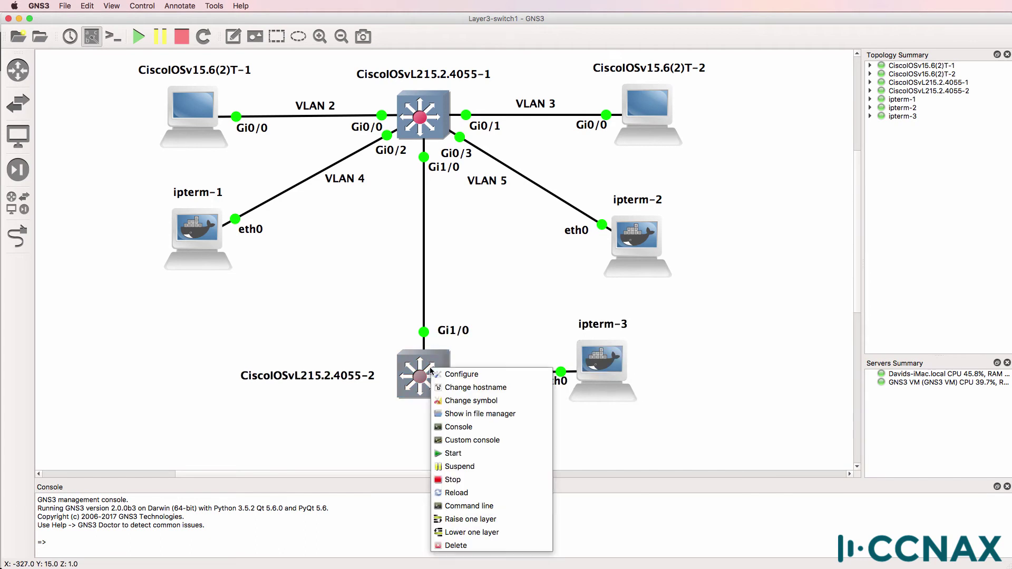
pyautogui.click(469, 425)
pyautogui.click(681, 138)
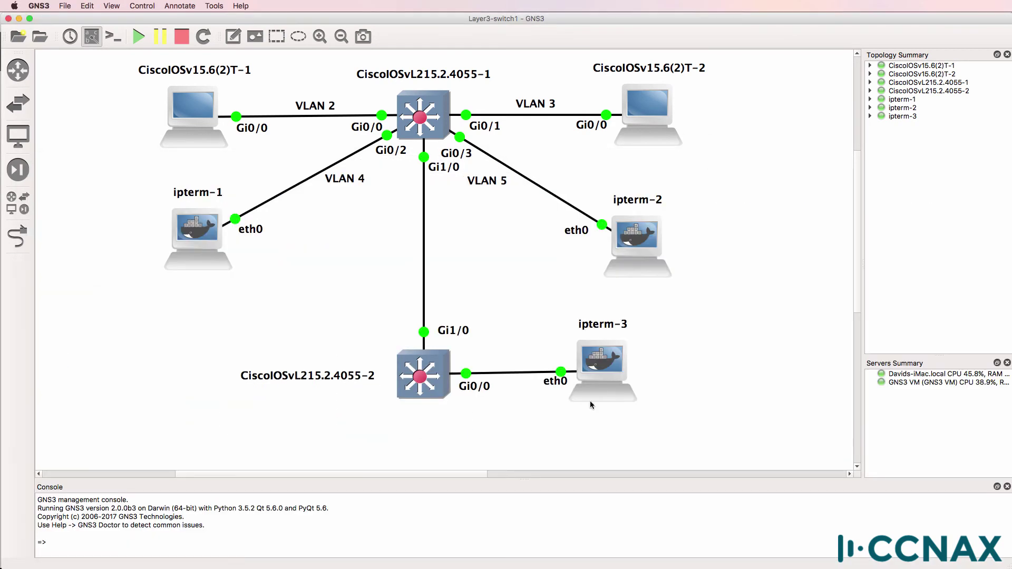
pyautogui.rightClick(594, 363)
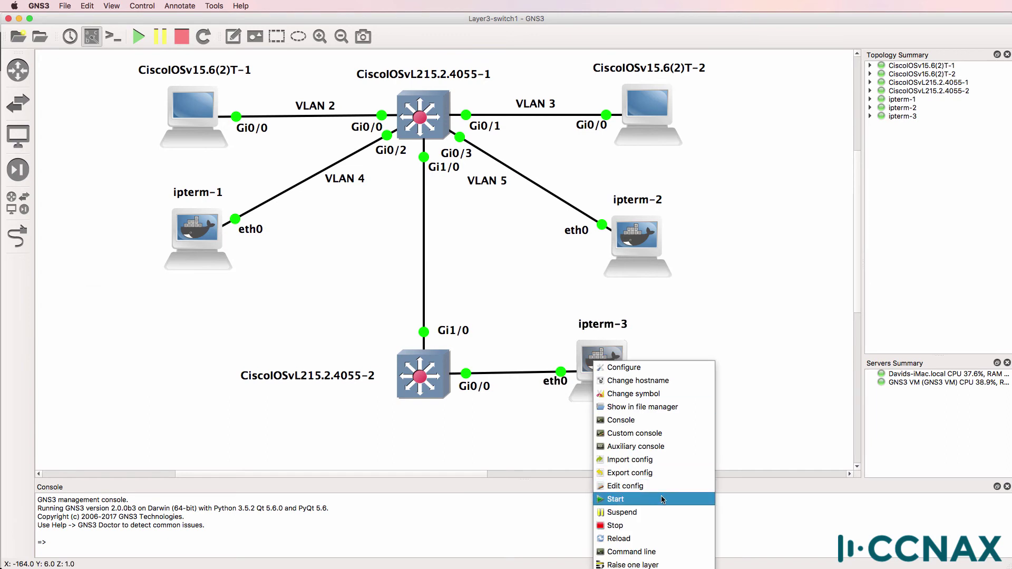
pyautogui.click(652, 421)
pyautogui.click(751, 141)
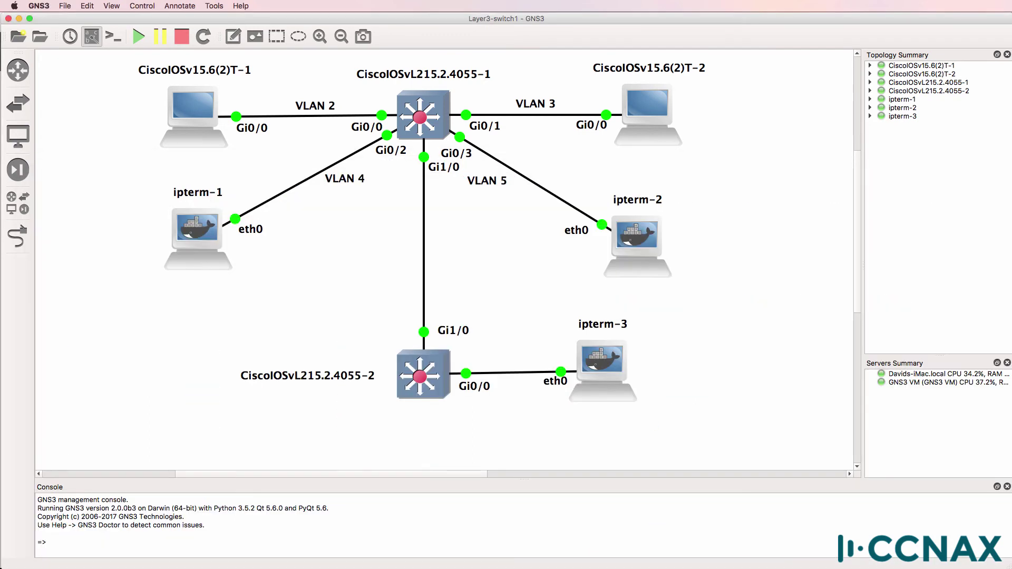
# Step: On S1, make Gi1/0 a routed port with address 10.1.10.1 255.255.255.0
pyautogui.moveTo(591, 232); pyautogui.dragTo(226, 182)
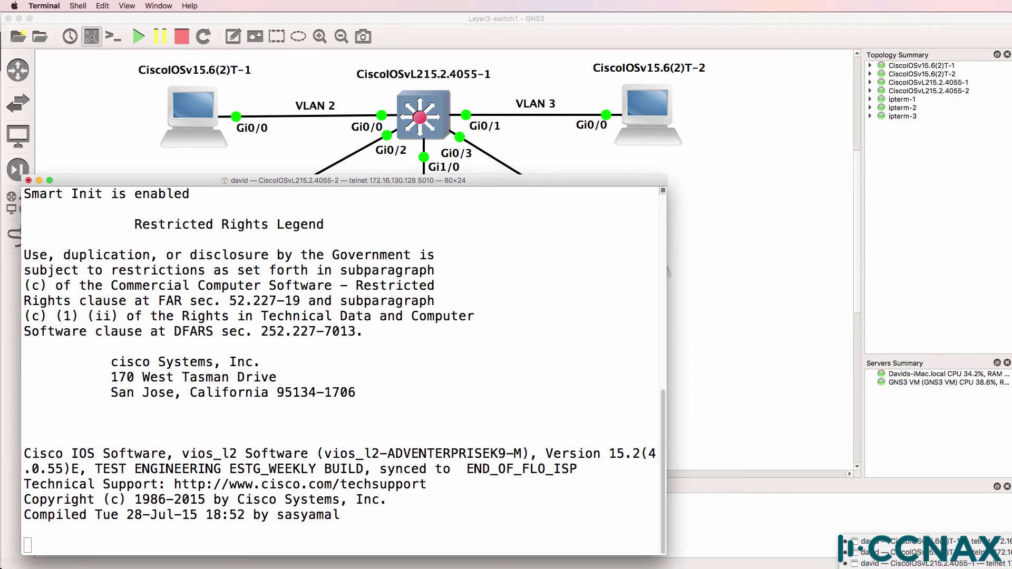
pyautogui.click(928, 563)
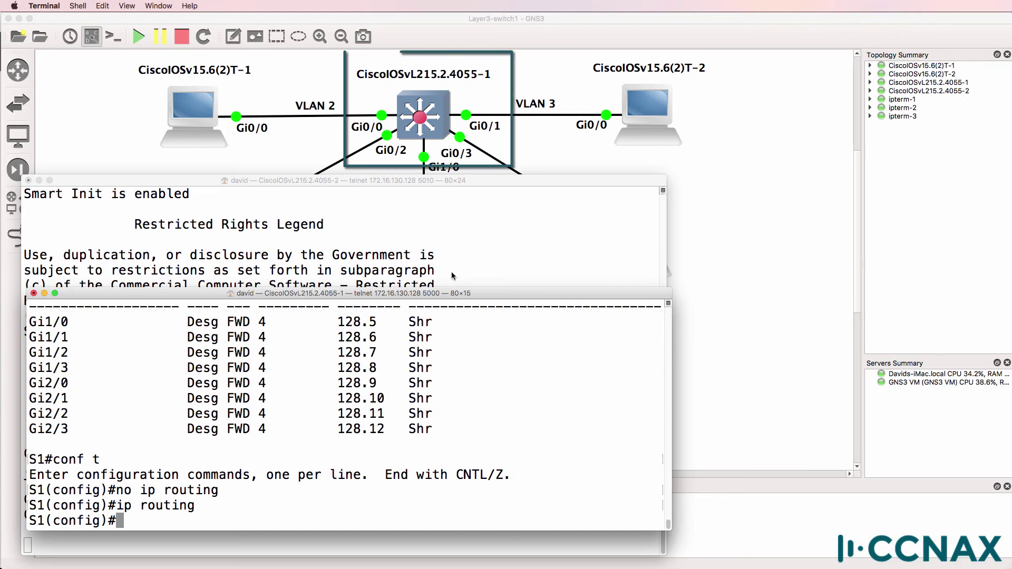
pyautogui.moveTo(467, 293); pyautogui.dragTo(857, 308)
pyautogui.moveTo(541, 179); pyautogui.dragTo(533, 270)
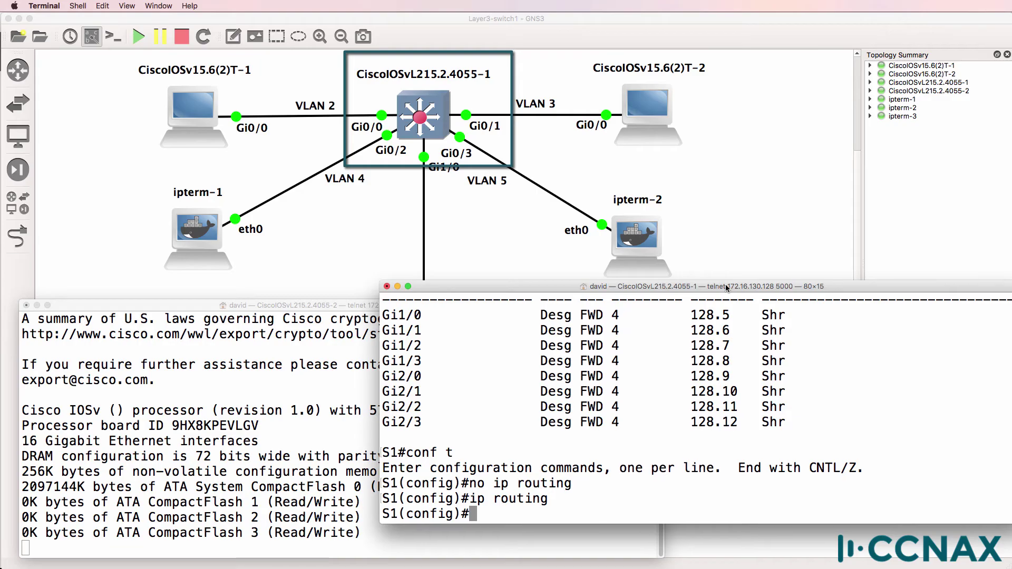
pyautogui.press('Return')
pyautogui.write('int g01/0')
pyautogui.press('Return')
pyautogui.write('no sw')
pyautogui.press('Tab')
pyautogui.press('Return')
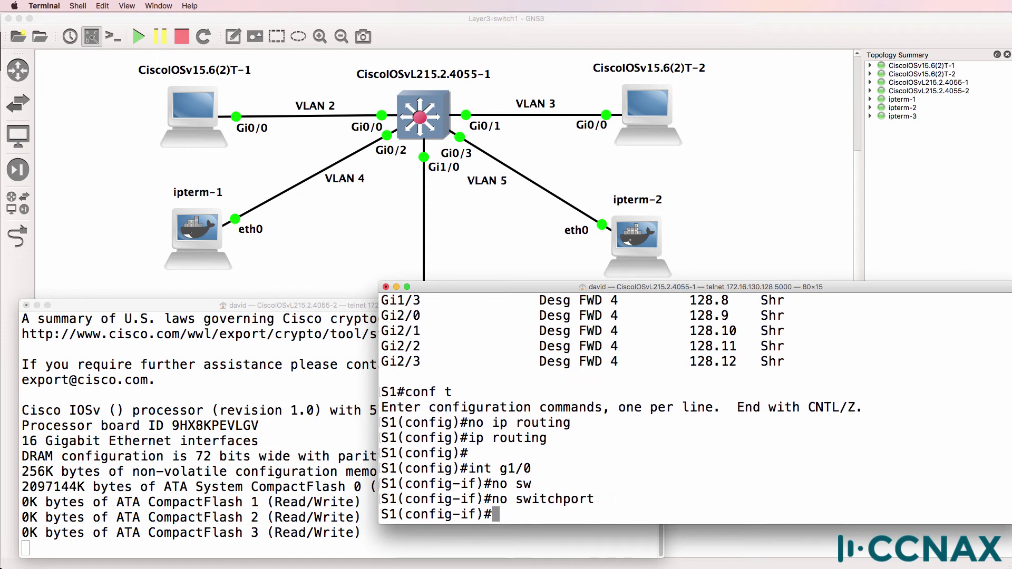
pyautogui.write('ip add')
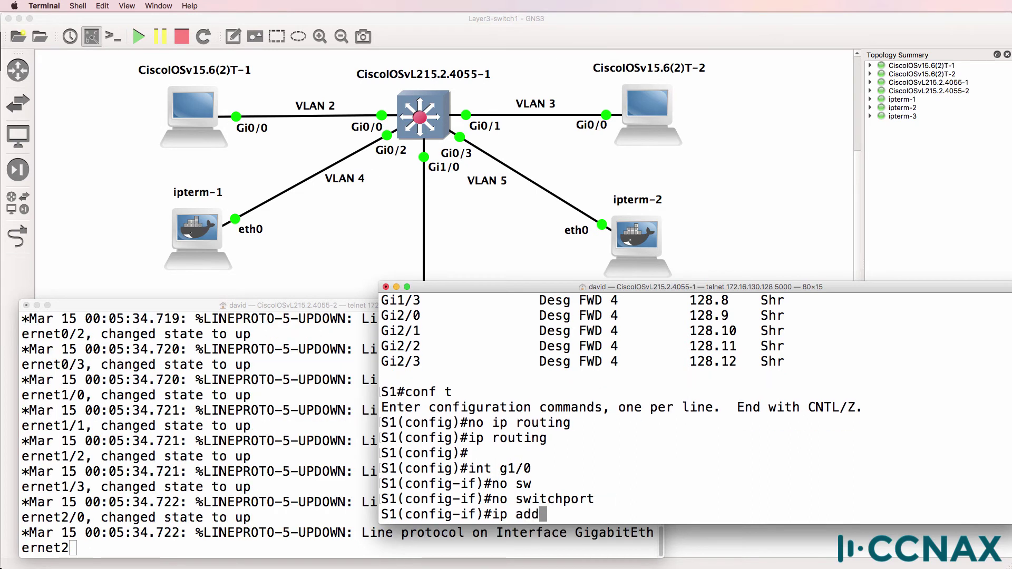
pyautogui.press('Tab')
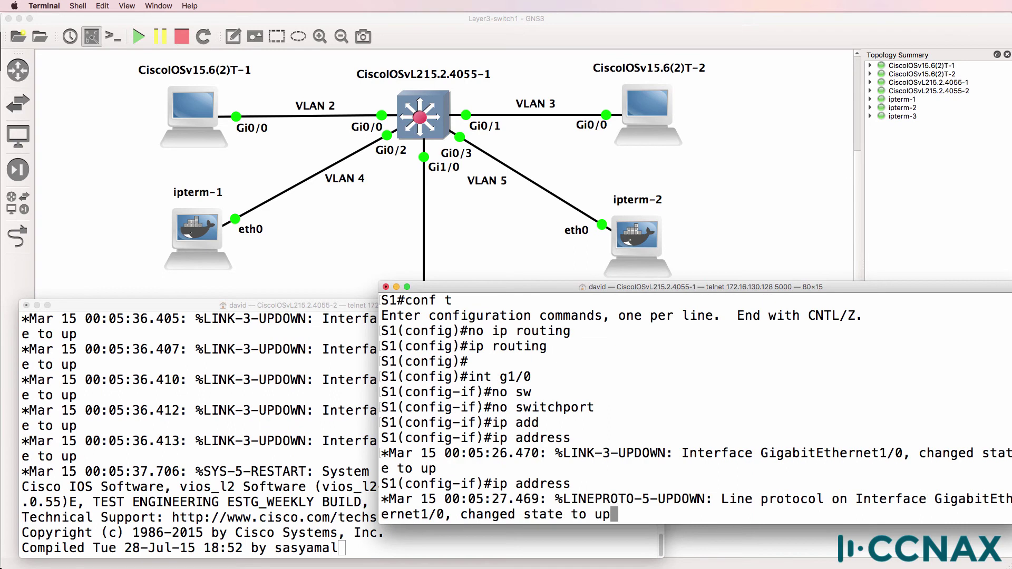
pyautogui.write('10.')
pyautogui.write('0')
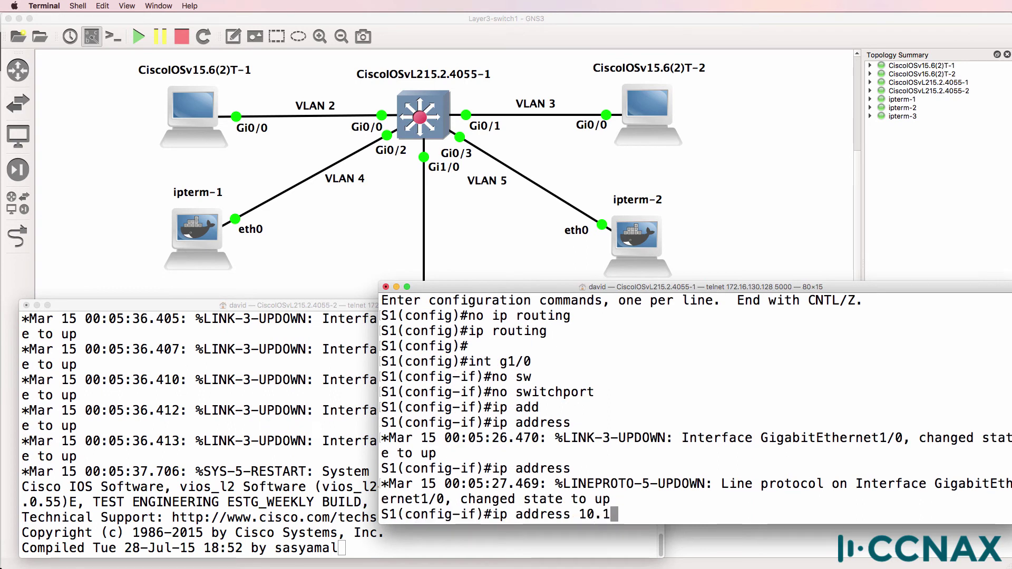
pyautogui.write('.10.')
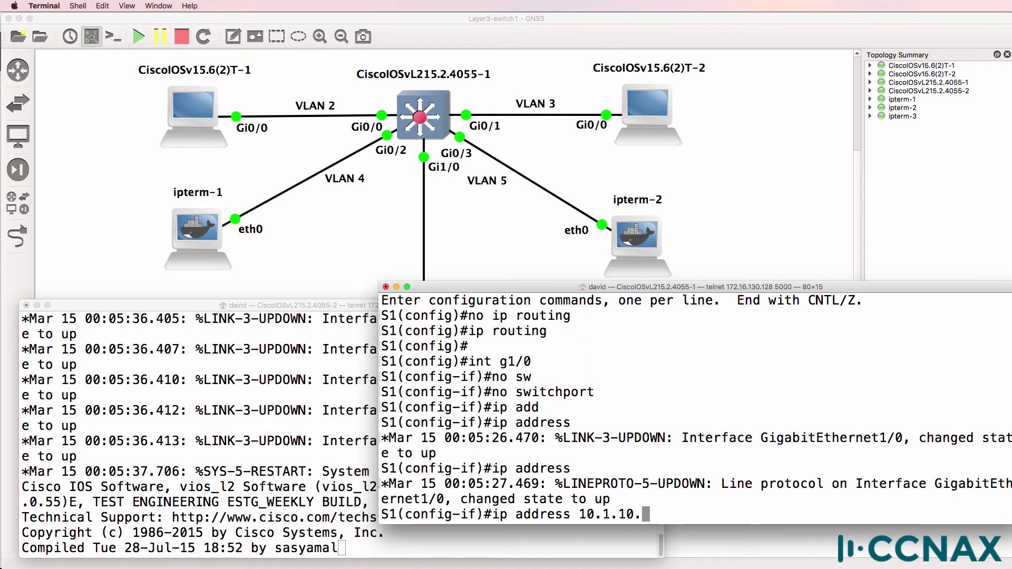
pyautogui.write('1 255.255.255.0')
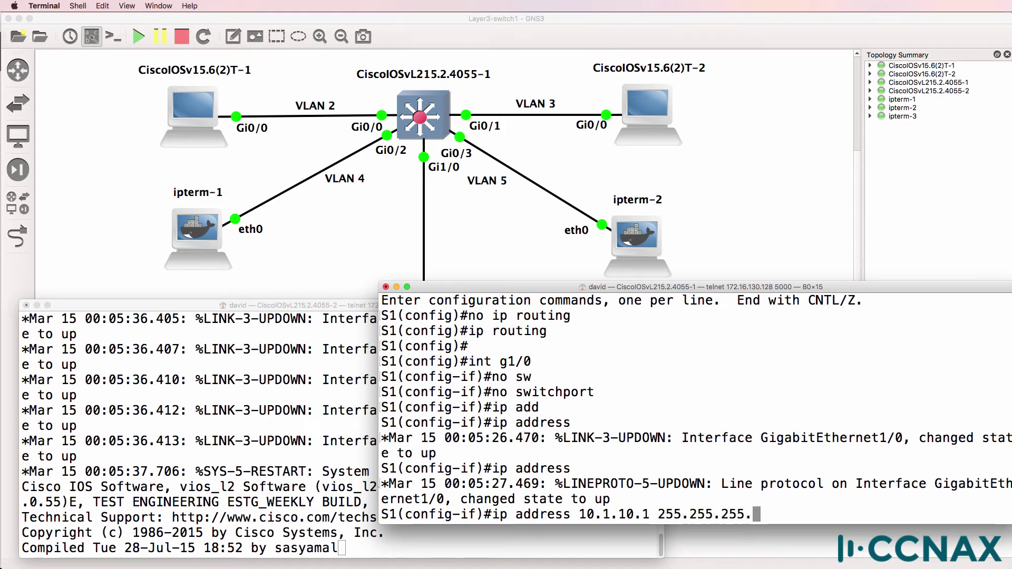
pyautogui.press('Return')
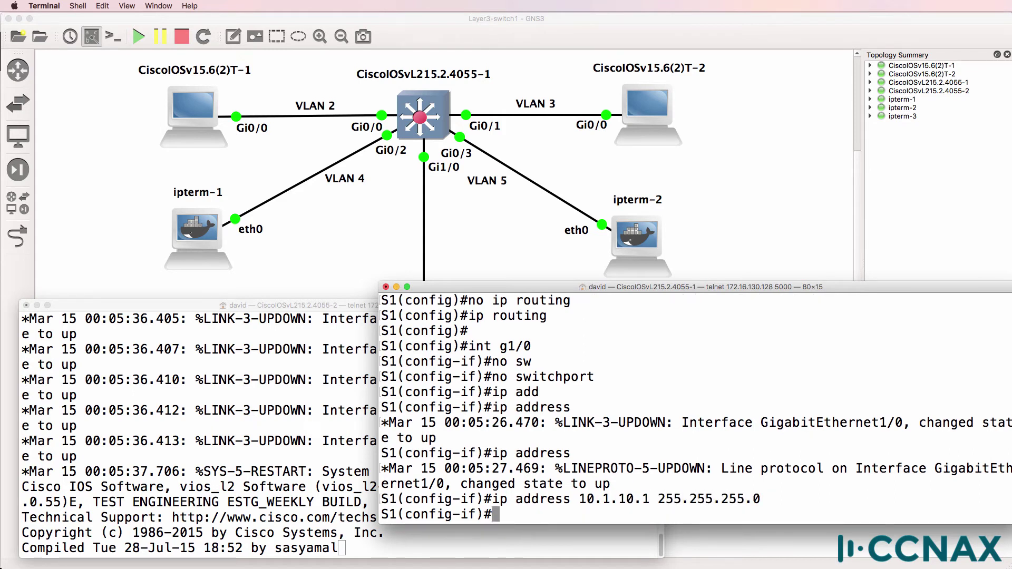
# Step: Confirm Gi1/0 shows 10.1.10.1 in show ip interface brief, then bring S2's console forward
pyautogui.write('end')
pyautogui.press('Return')
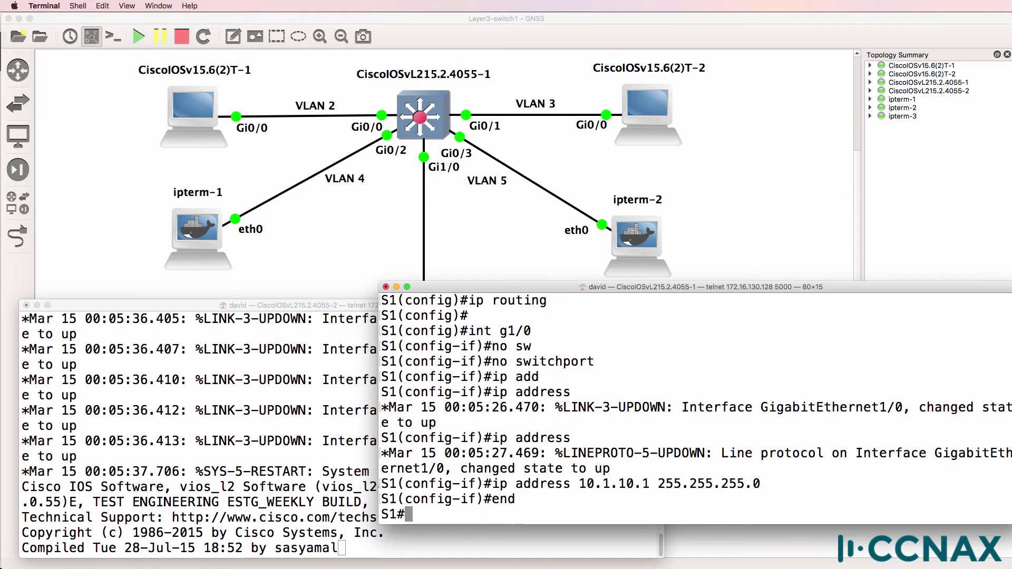
pyautogui.write('sh i')
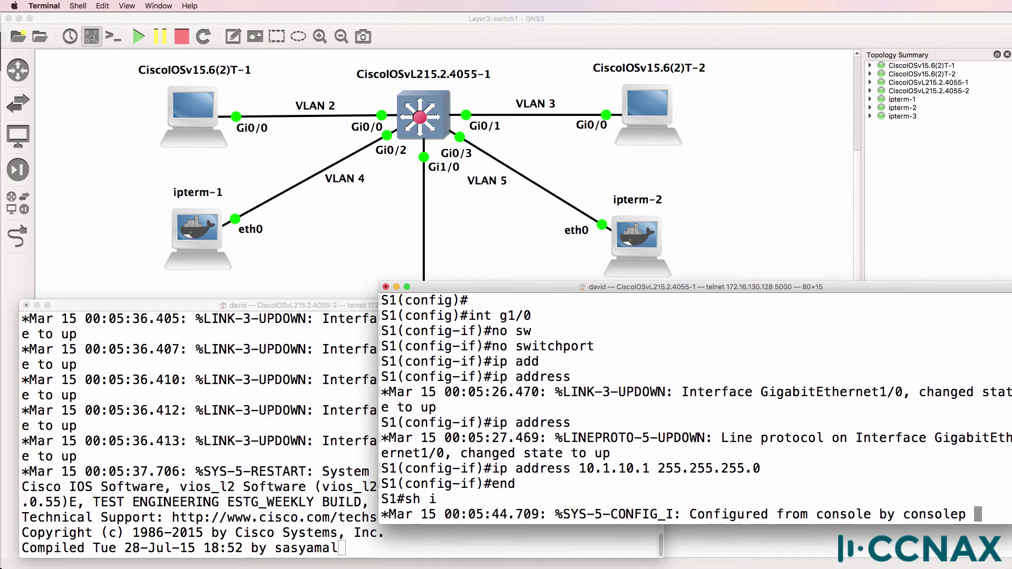
pyautogui.write('p int rbei')
pyautogui.press('BackSpace')
pyautogui.press('BackSpace')
pyautogui.press('BackSpace')
pyautogui.press('BackSpace')
pyautogui.write('brief')
pyautogui.press('Return')
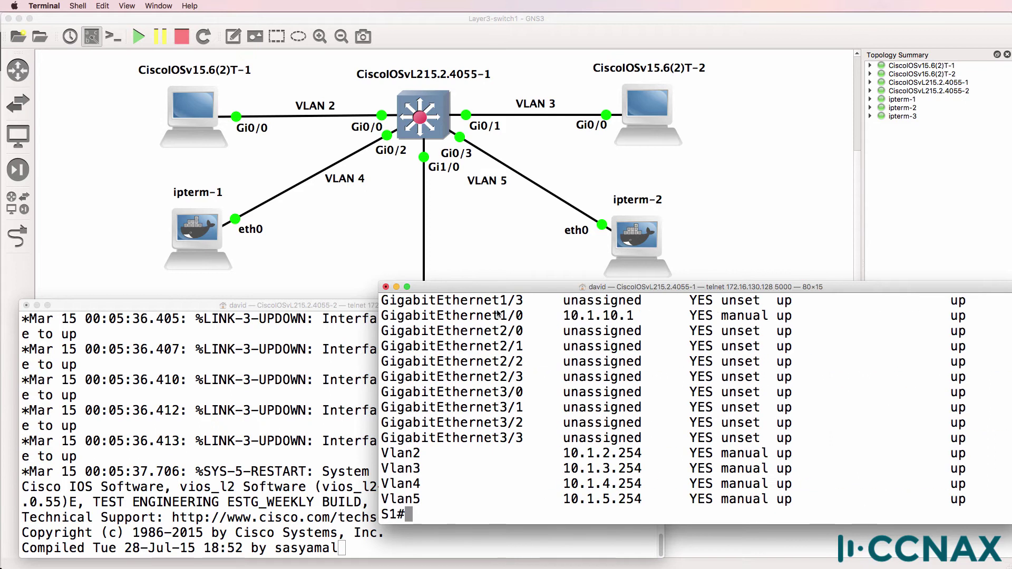
pyautogui.moveTo(387, 315); pyautogui.dragTo(999, 322)
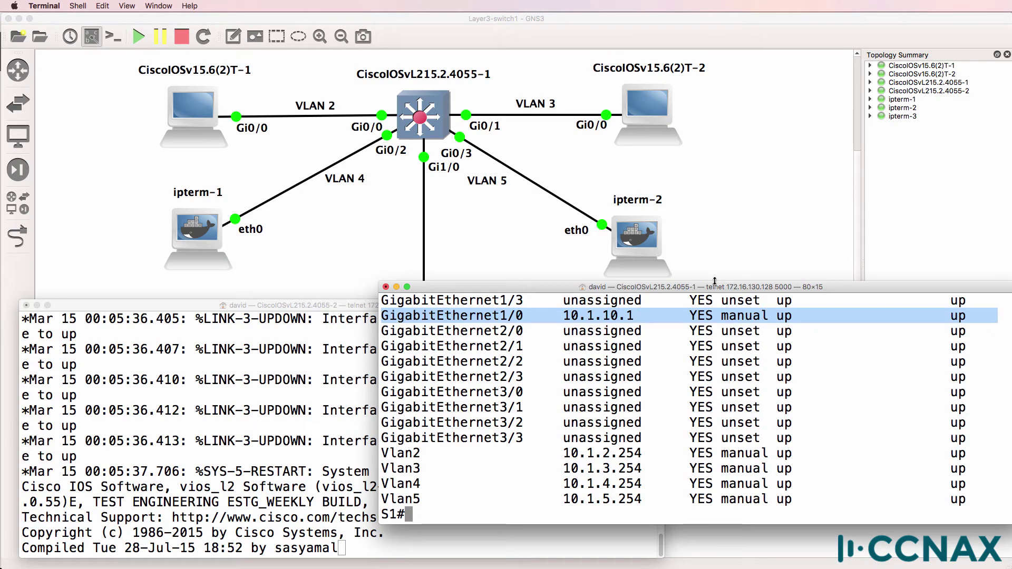
pyautogui.moveTo(714, 281); pyautogui.dragTo(665, 227)
pyautogui.click(269, 321)
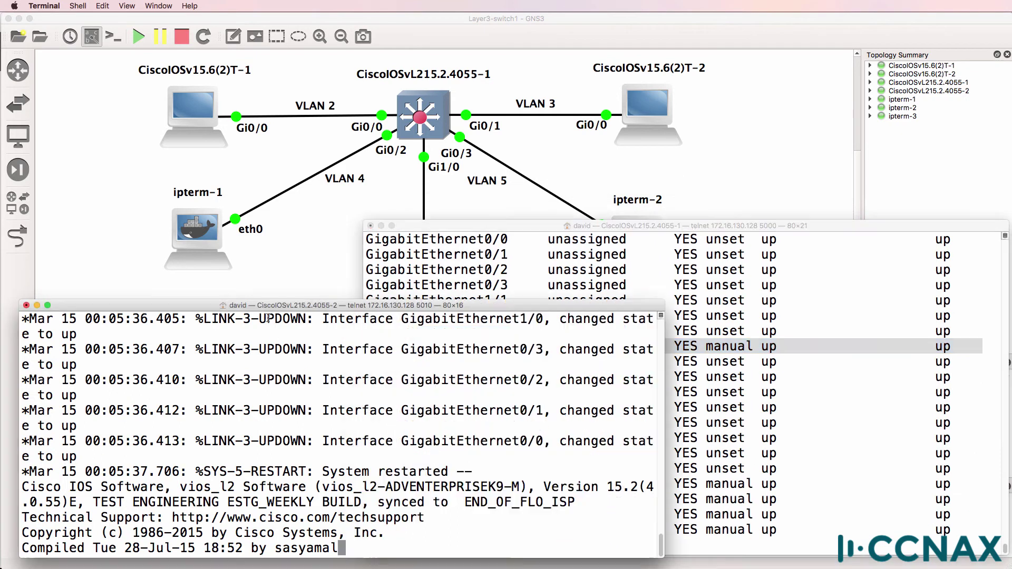
pyautogui.moveTo(267, 300); pyautogui.dragTo(269, 283)
# Step: Enter global configuration on the second switch and set its hostname to S2
pyautogui.press('Return')
pyautogui.write('en')
pyautogui.press('Return')
pyautogui.write('conf t')
pyautogui.press('Return')
pyautogui.write('host')
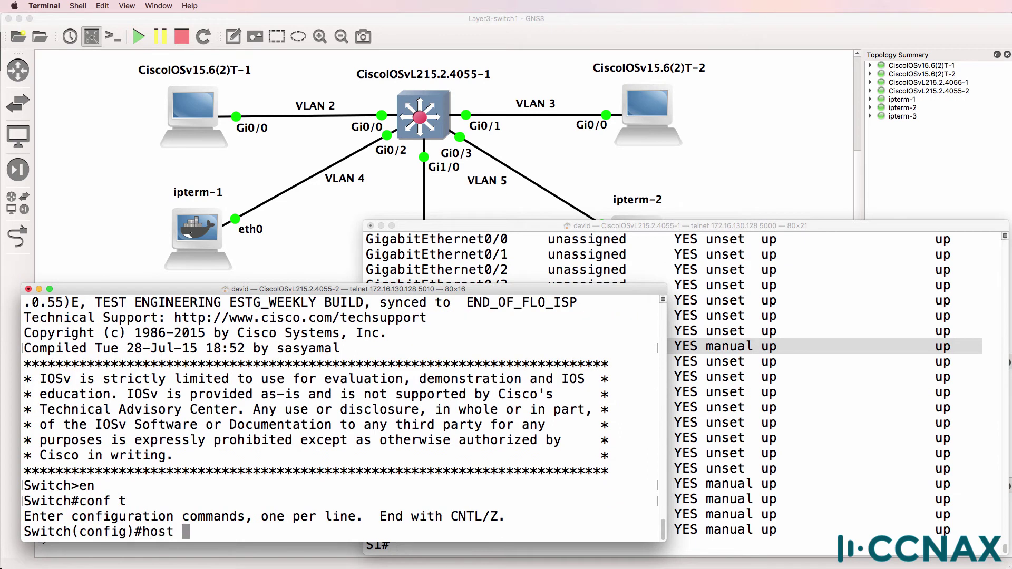
pyautogui.write(' S2')
pyautogui.press('Return')
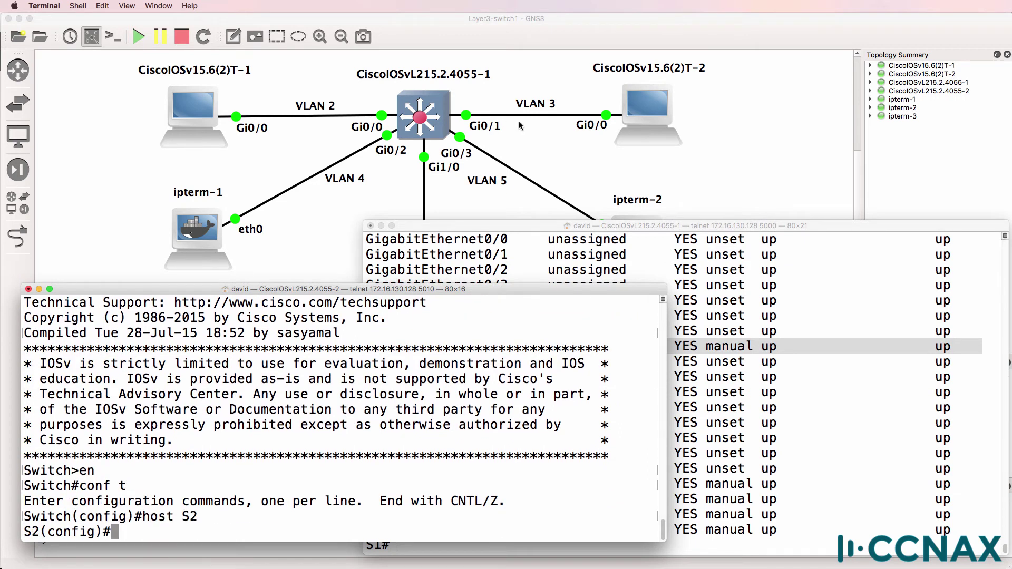
# Step: Make S2's Gi1/0 a routed port with no switchport
pyautogui.click(694, 173)
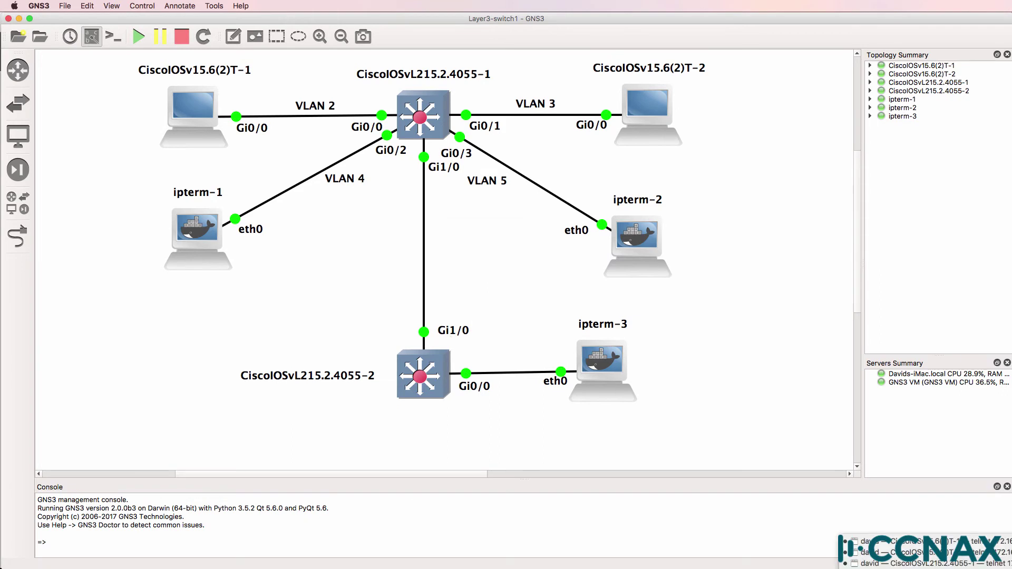
pyautogui.press('super+Tab')
pyautogui.moveTo(277, 289); pyautogui.dragTo(292, 53)
pyautogui.press('Return')
pyautogui.write('int g1/0')
pyautogui.press('Return')
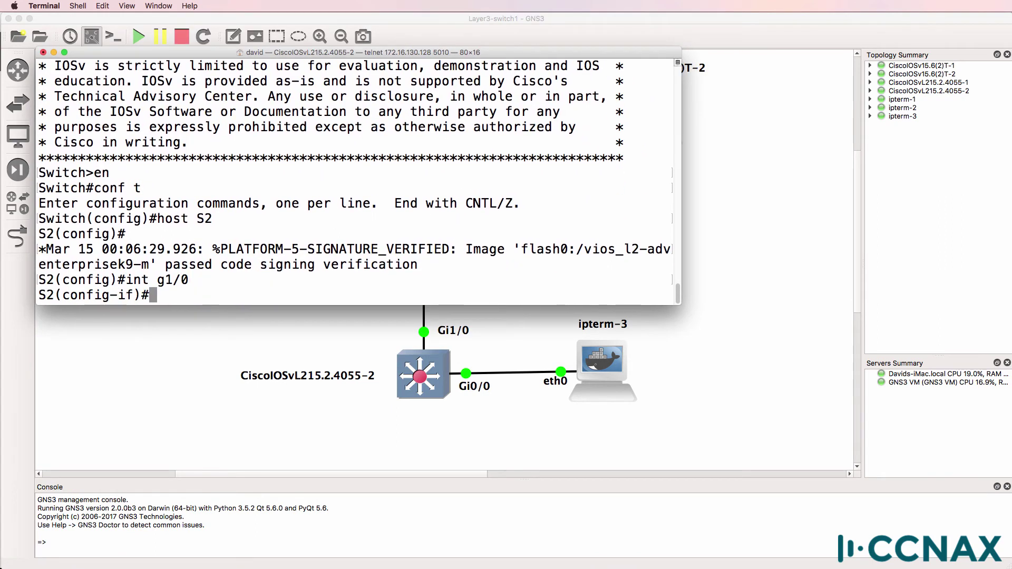
pyautogui.write('no s')
pyautogui.press('Tab')
pyautogui.write('w')
pyautogui.press('Tab')
pyautogui.press('Return')
# Step: Assign S2's Gi1/0 the address 10.1.10.2 255.255.255.0
pyautogui.write('ip ad')
pyautogui.press('Tab')
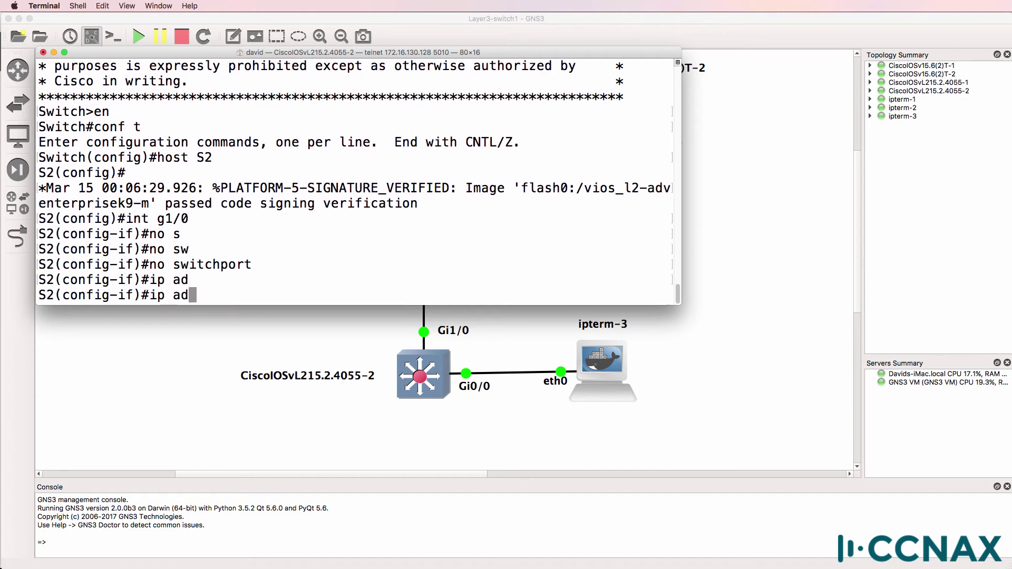
pyautogui.write('d')
pyautogui.press('Tab')
pyautogui.write('10.1.10.2')
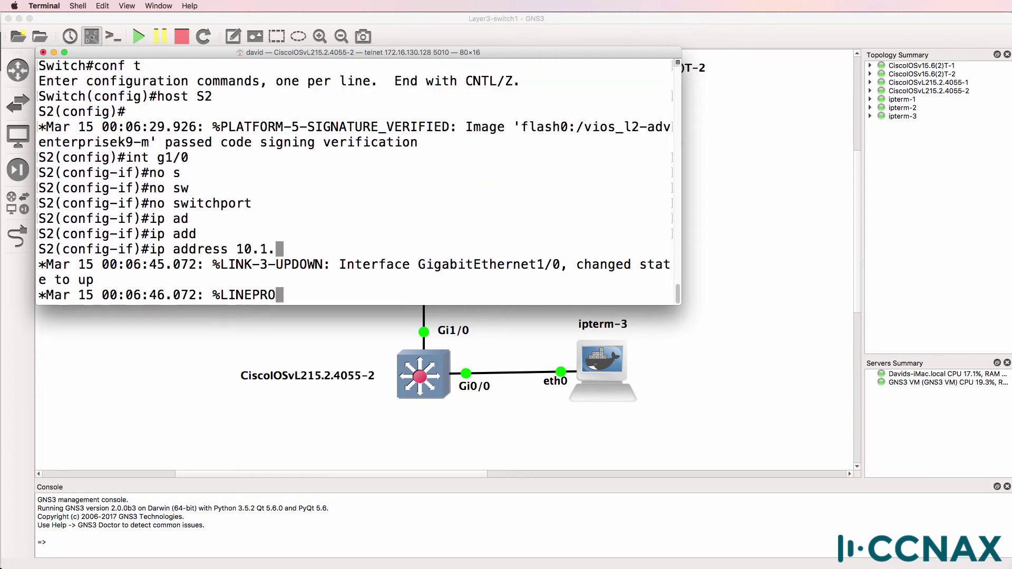
pyautogui.press('Tab')
pyautogui.write('2')
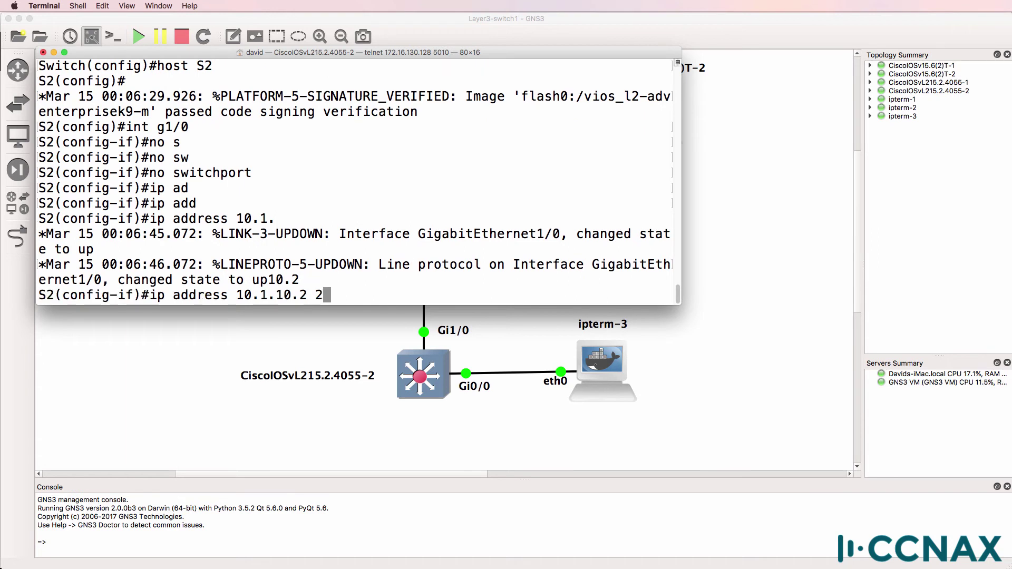
pyautogui.write('55.255.255.0')
pyautogui.press('Return')
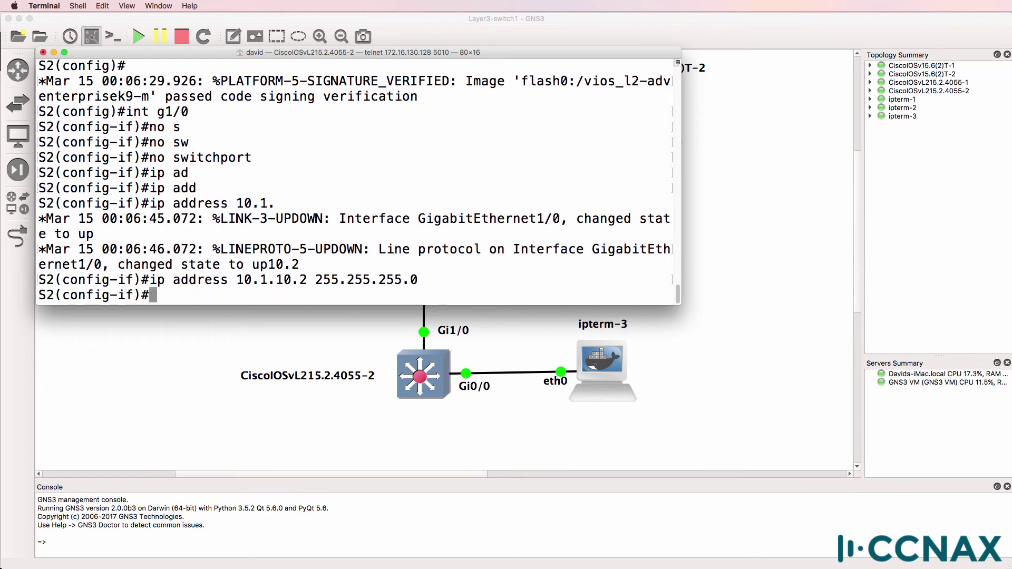
# Step: Leave configuration mode and ping S1 at 10.1.10.1
pyautogui.write('end')
pyautogui.press('Return')
pyautogui.write('ping 10.1.10.1')
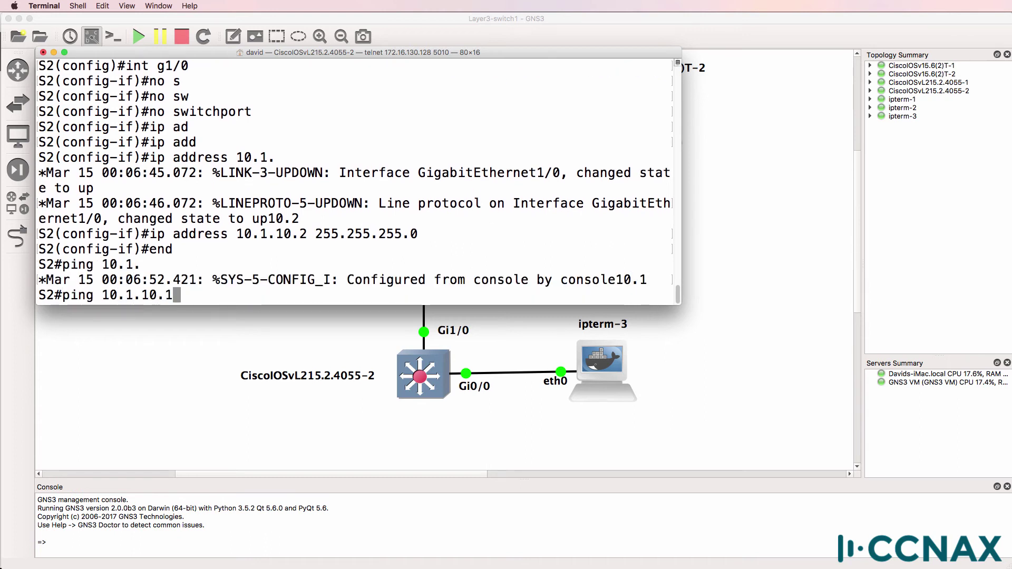
pyautogui.press('Return')
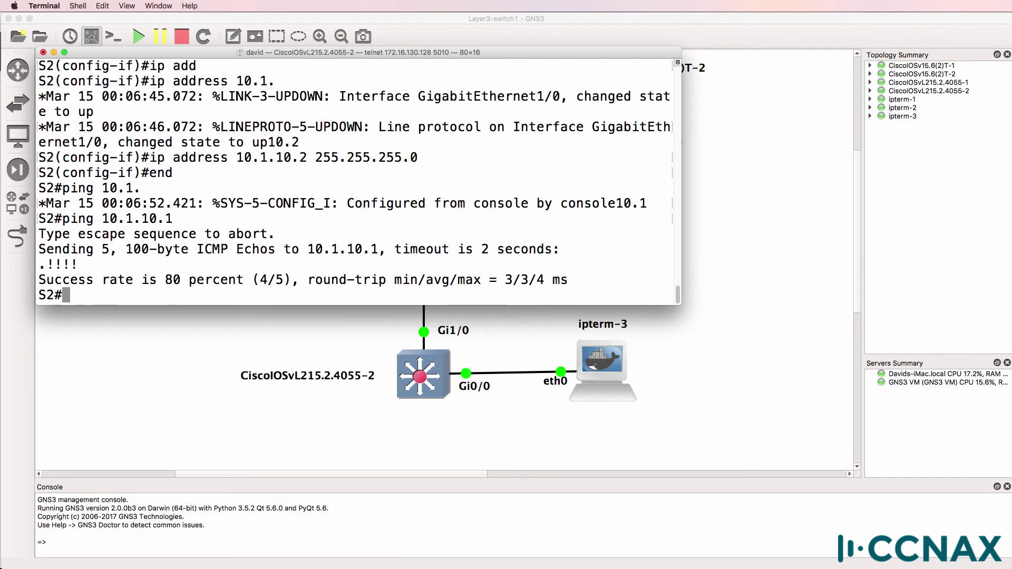
# Step: List S2's existing VLANs with show vlan brief
pyautogui.write('conf t')
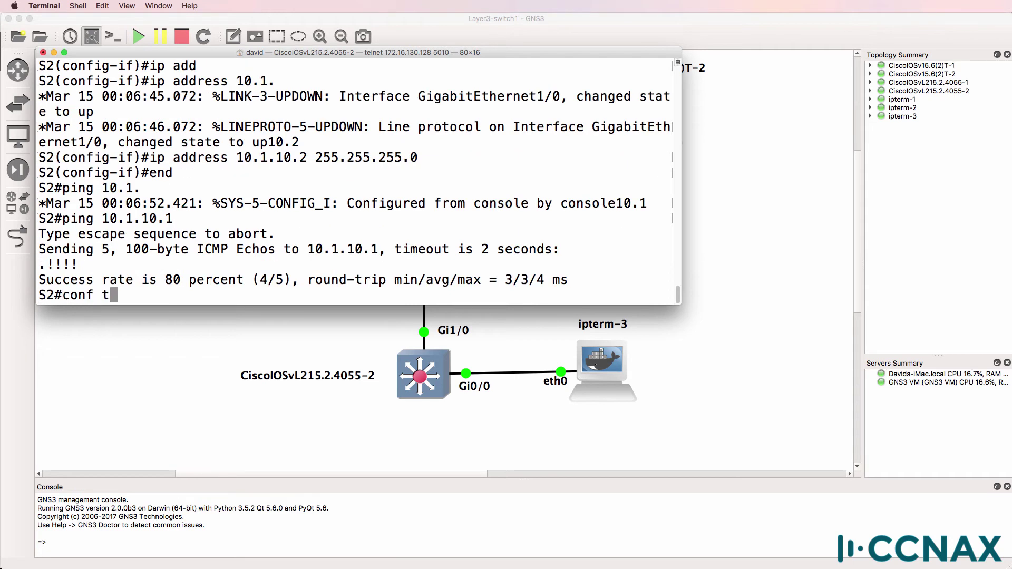
pyautogui.press('BackSpace')
pyautogui.press('BackSpace')
pyautogui.press('BackSpace')
pyautogui.press('BackSpace')
pyautogui.press('BackSpace')
pyautogui.press('BackSpace')
pyautogui.write('sh vlan ')
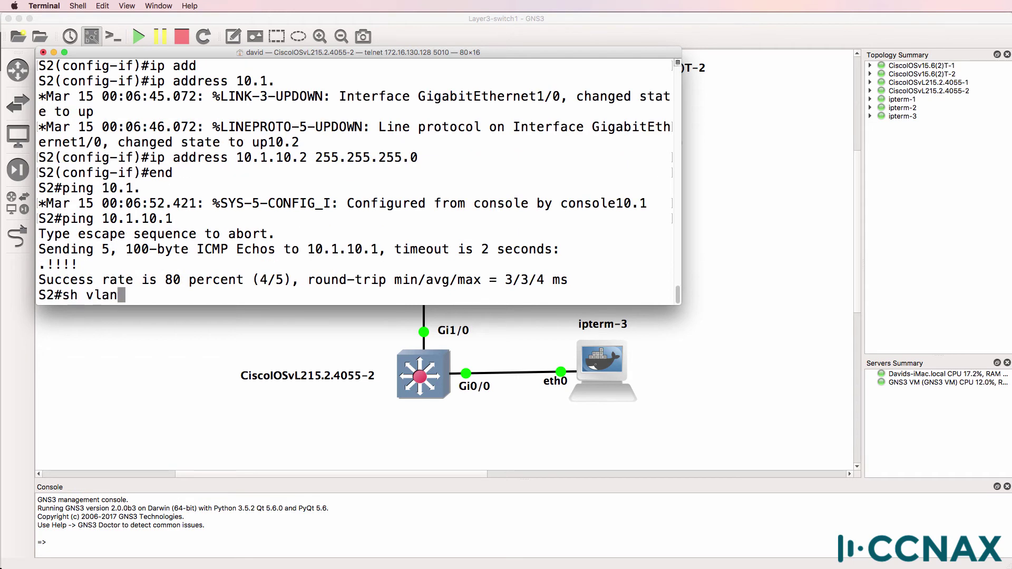
pyautogui.write('br')
pyautogui.press('Tab')
pyautogui.press('Return')
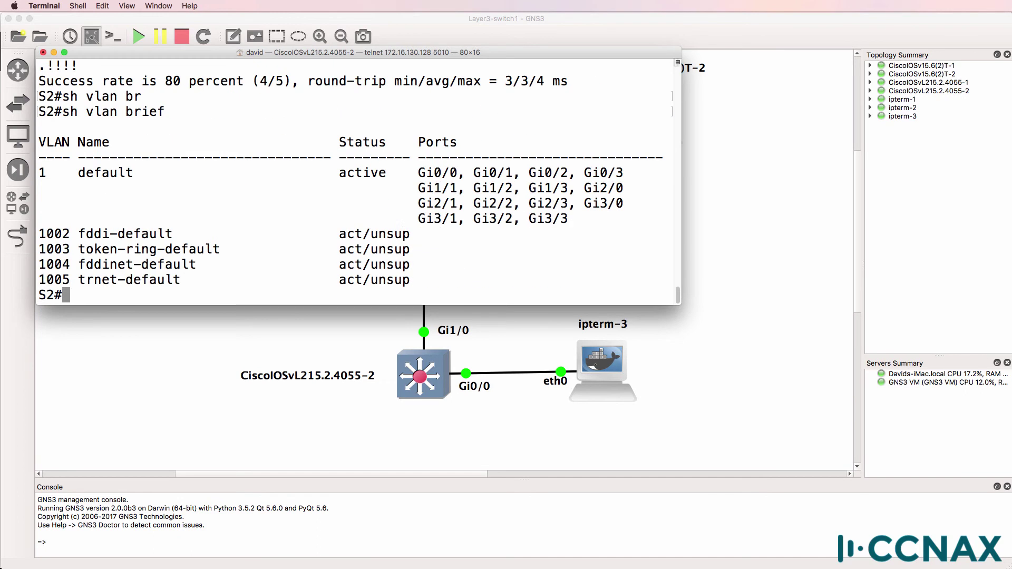
# Step: Create VLANs 20 and 192 and open interface VLAN 192 for configuration
pyautogui.write('conf t')
pyautogui.press('Return')
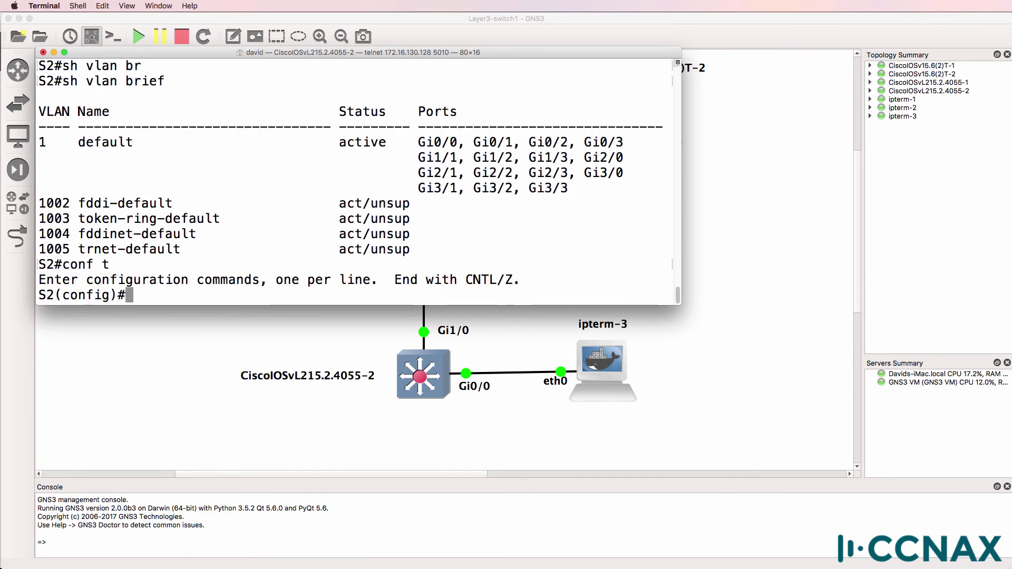
pyautogui.write('vlan ')
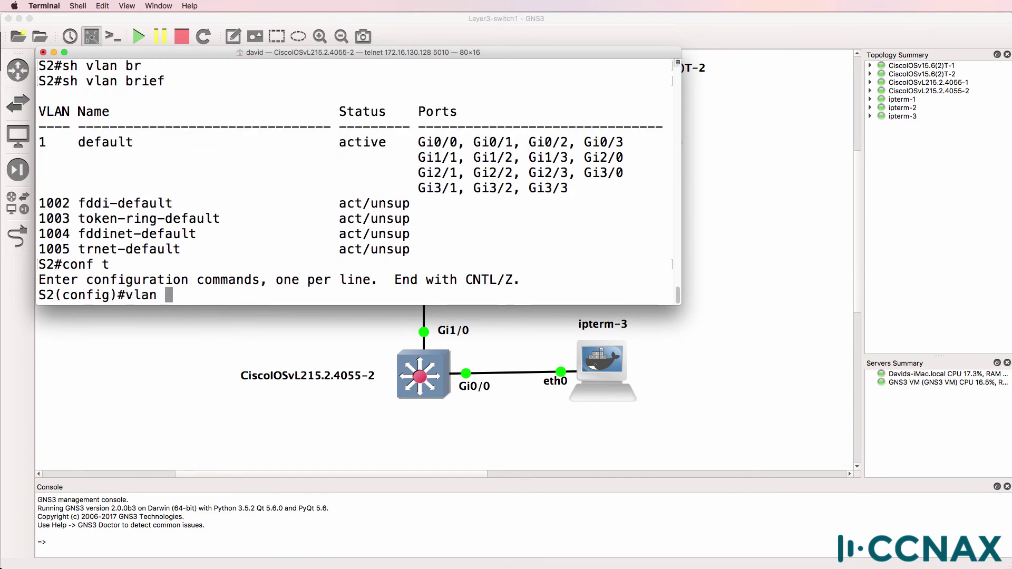
pyautogui.write('20')
pyautogui.press('Return')
pyautogui.write('exit')
pyautogui.press('Return')
pyautogui.write('vlan 192')
pyautogui.press('Return')
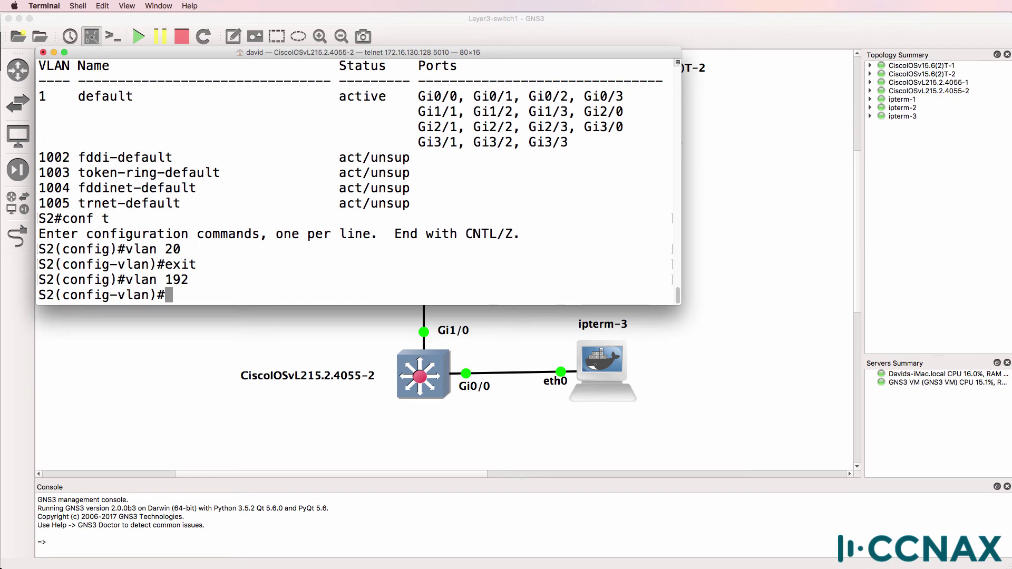
pyautogui.write('int vlan 192')
pyautogui.press('Return')
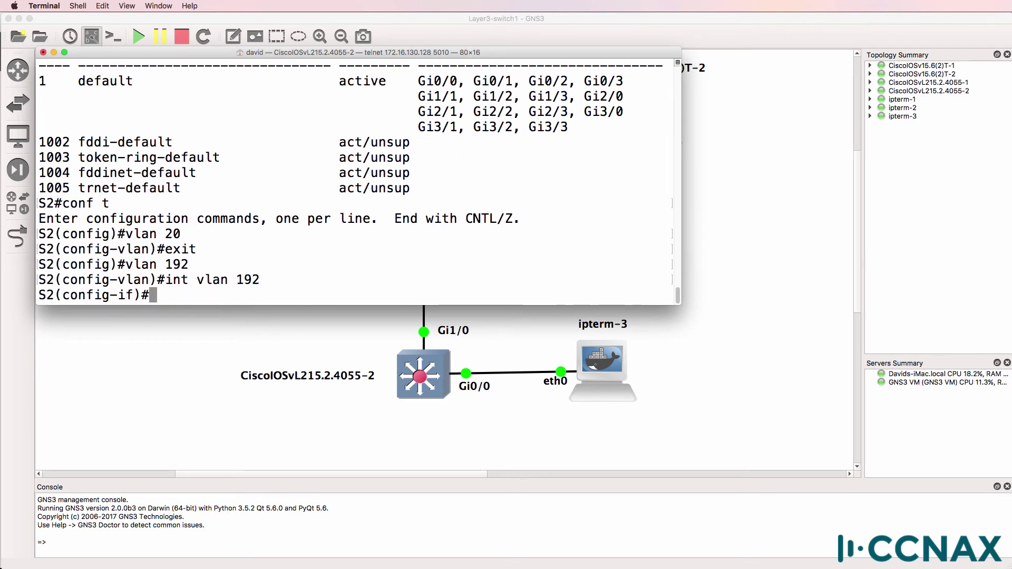
pyautogui.click(590, 364)
pyautogui.rightClick(585, 359)
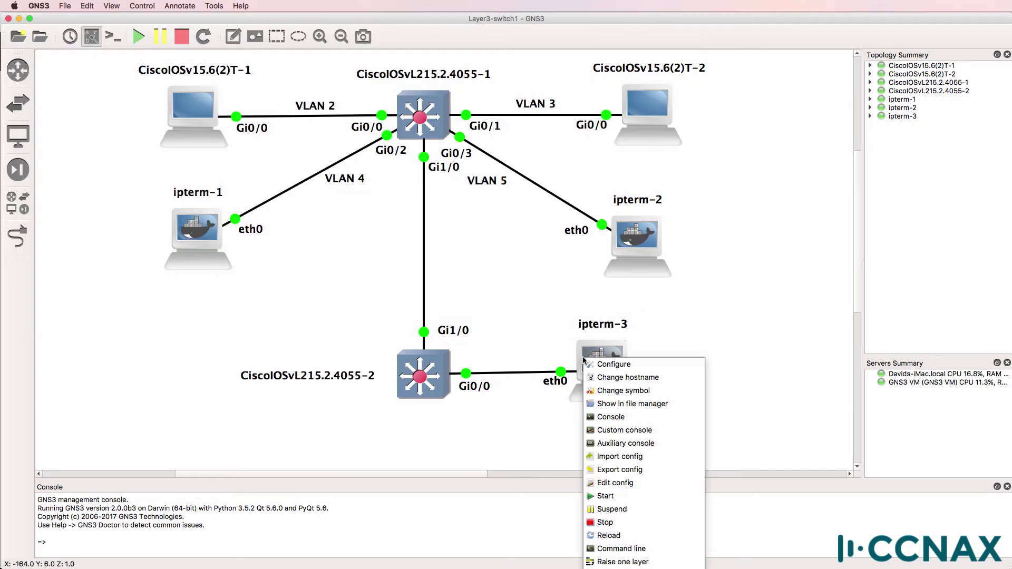
pyautogui.click(637, 483)
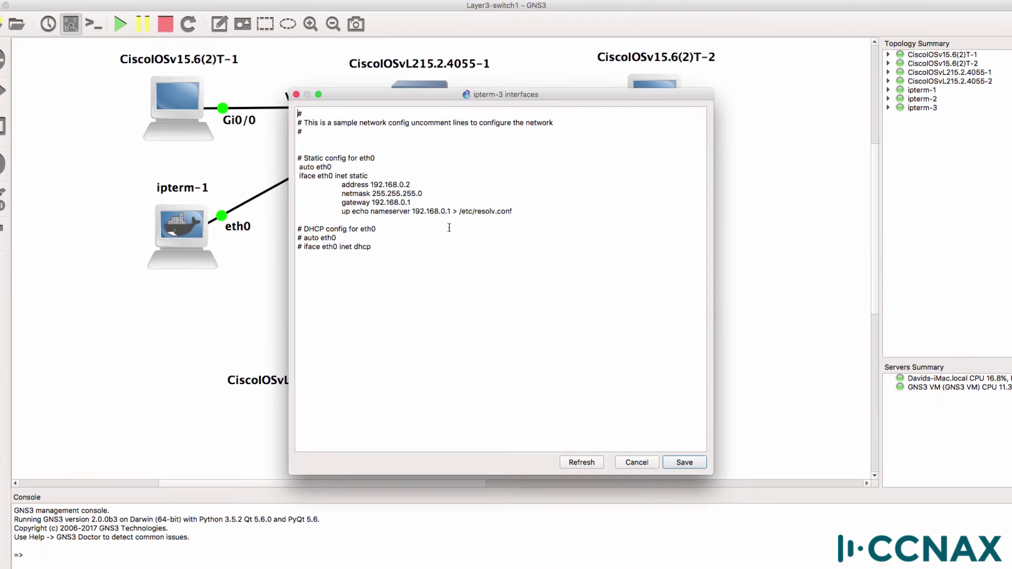
pyautogui.moveTo(390, 182); pyautogui.dragTo(338, 181)
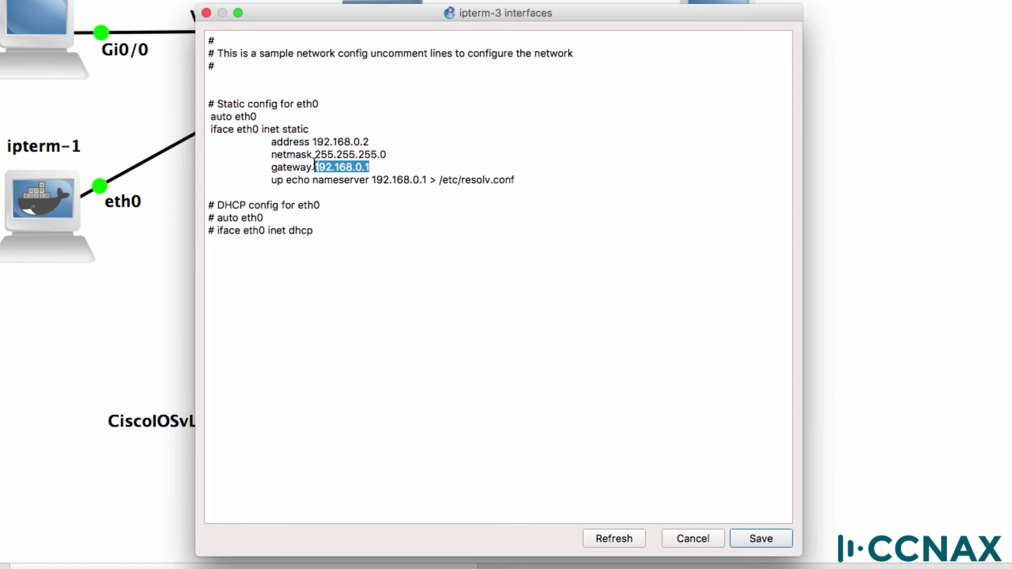
pyautogui.click(693, 538)
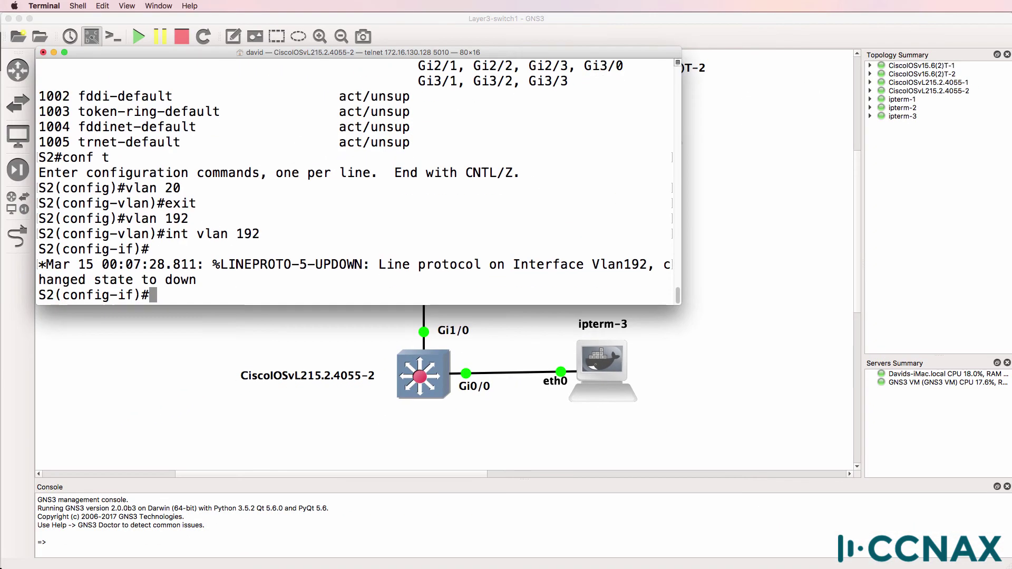
# Step: Give S2's VLAN 192 interface the address 192.168.0.1 255.255.255.0
pyautogui.write('ip add')
pyautogui.press('Tab')
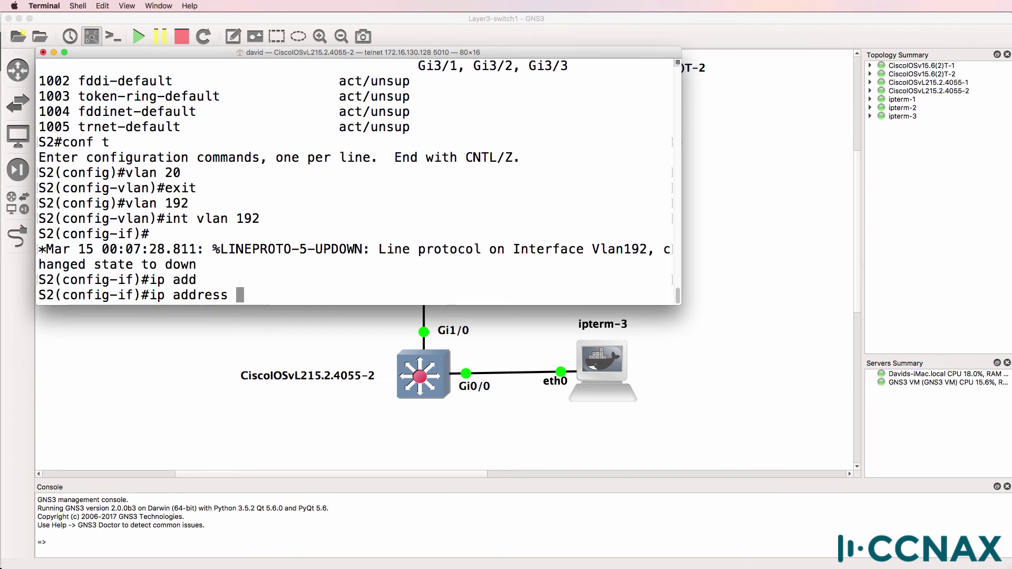
pyautogui.write('192.168.0.1 25')
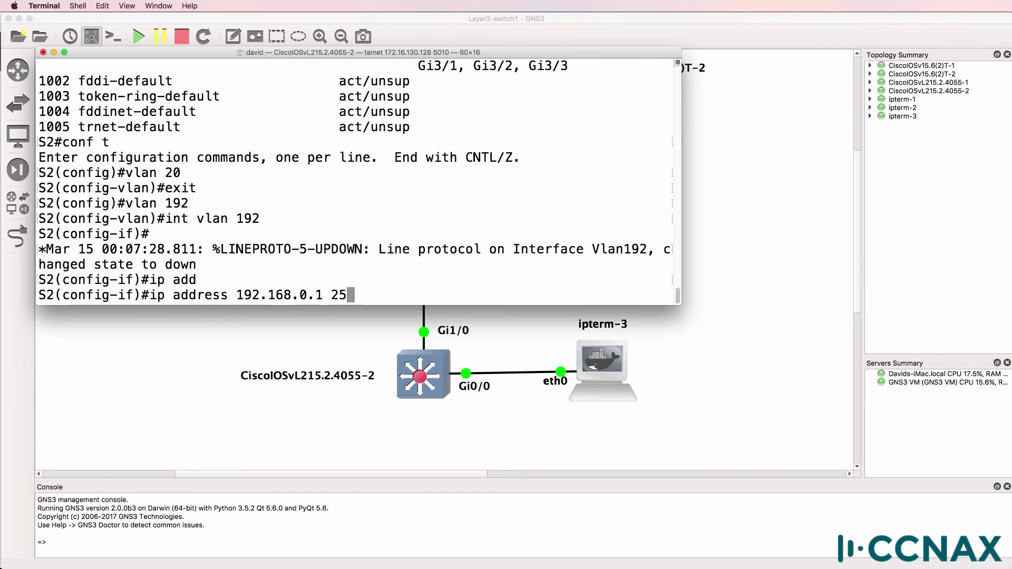
pyautogui.write('5.255.255.0')
pyautogui.press('Return')
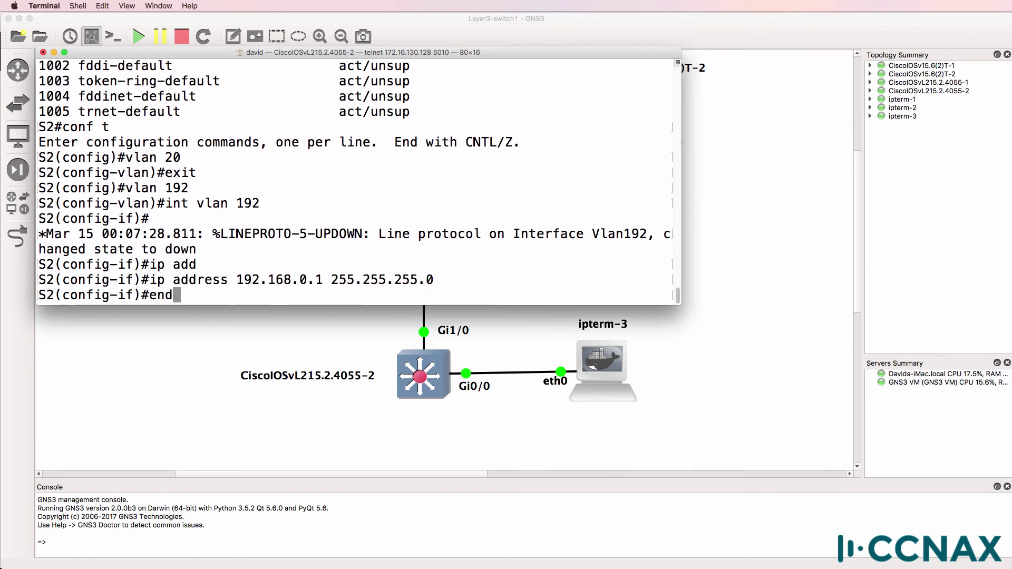
pyautogui.write('end')
pyautogui.press('Return')
# Step: Enable interface VLAN 192 with no shutdown
pyautogui.write('conf t')
pyautogui.press('Return')
pyautogui.write('i')
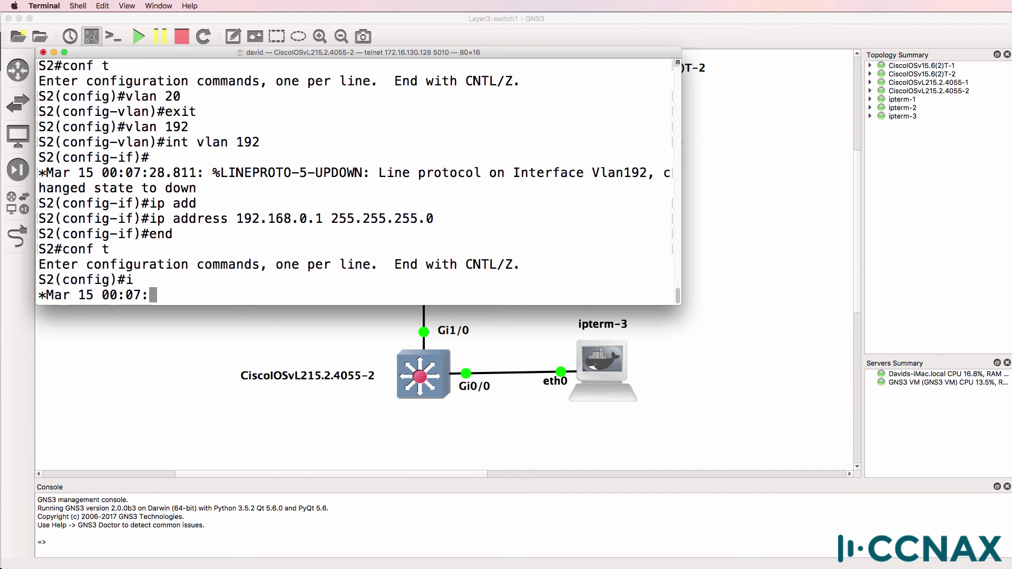
pyautogui.write('nt vlan 192')
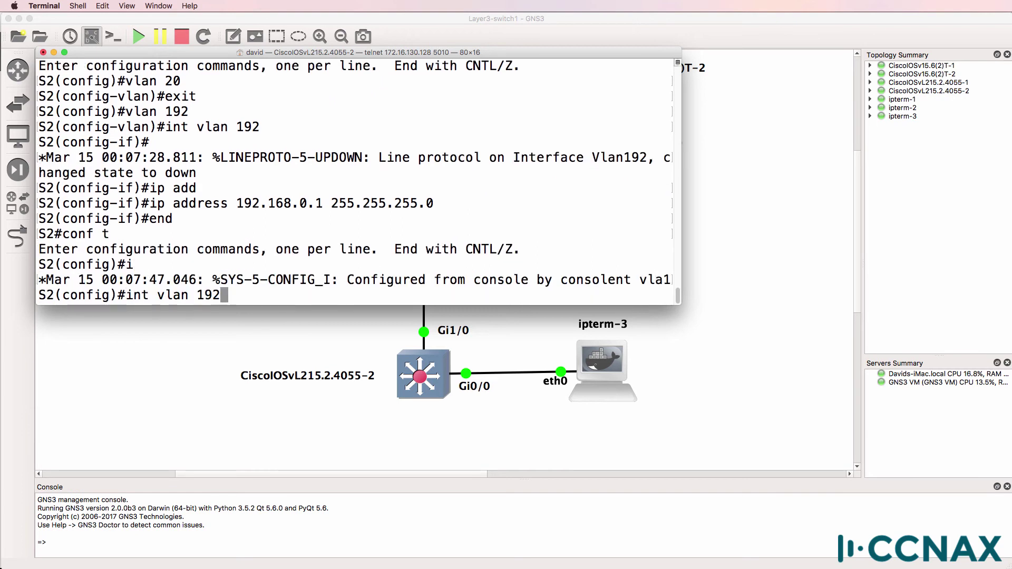
pyautogui.press('Return')
pyautogui.write('no shut')
pyautogui.press('Return')
pyautogui.write('end')
pyautogui.press('Return')
# Step: Run show ip interface brief and check Vlan192's address and down/down status
pyautogui.write('sh ip i')
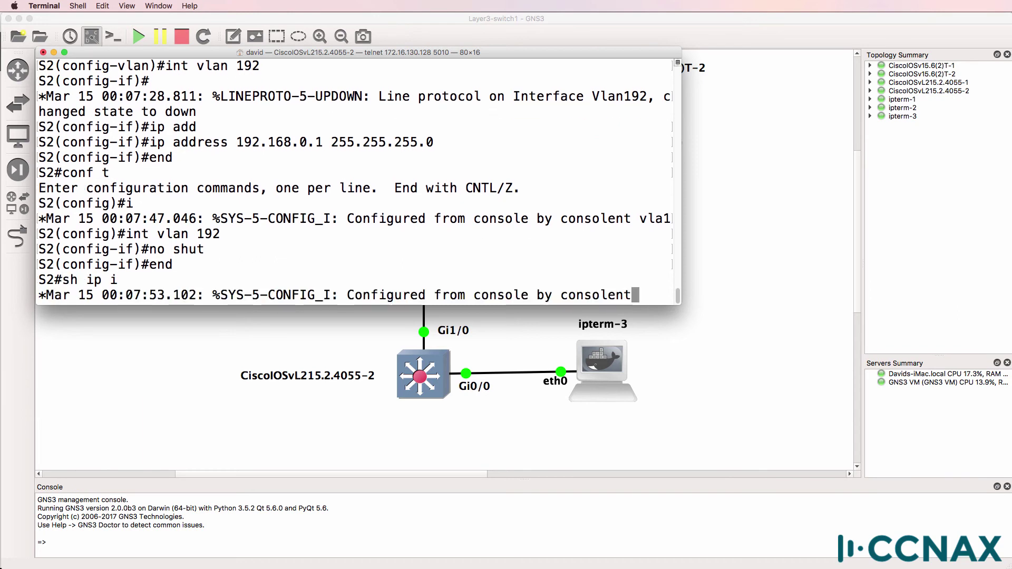
pyautogui.press('Tab')
pyautogui.write('b')
pyautogui.press('Tab')
pyautogui.press('Return')
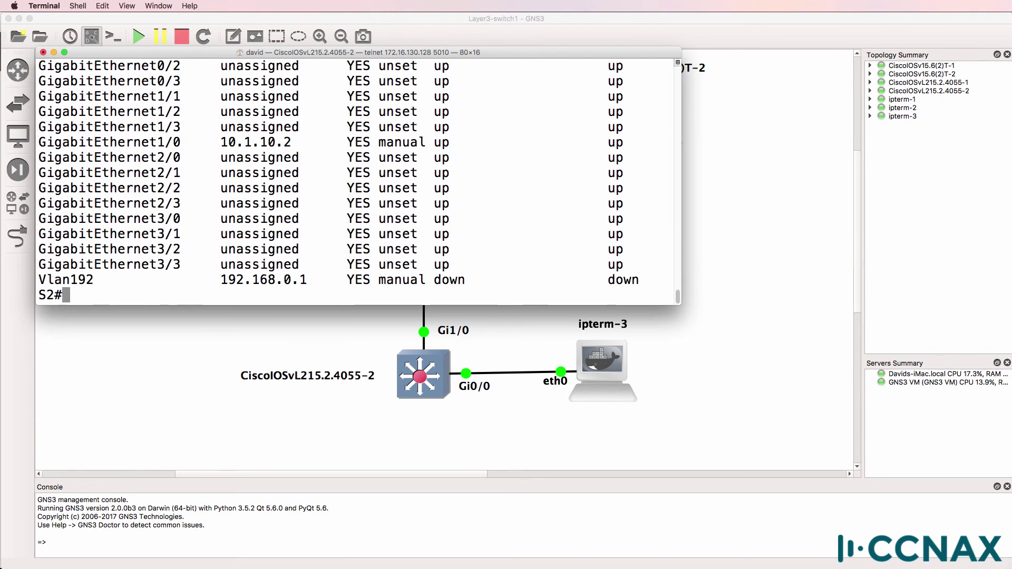
pyautogui.moveTo(219, 281); pyautogui.dragTo(397, 279)
pyautogui.moveTo(109, 281); pyautogui.dragTo(29, 283)
# Step: Make S2's Gi0/0 an access port in VLAN 192 and exit configuration mode
pyautogui.write('conf t')
pyautogui.press('Return')
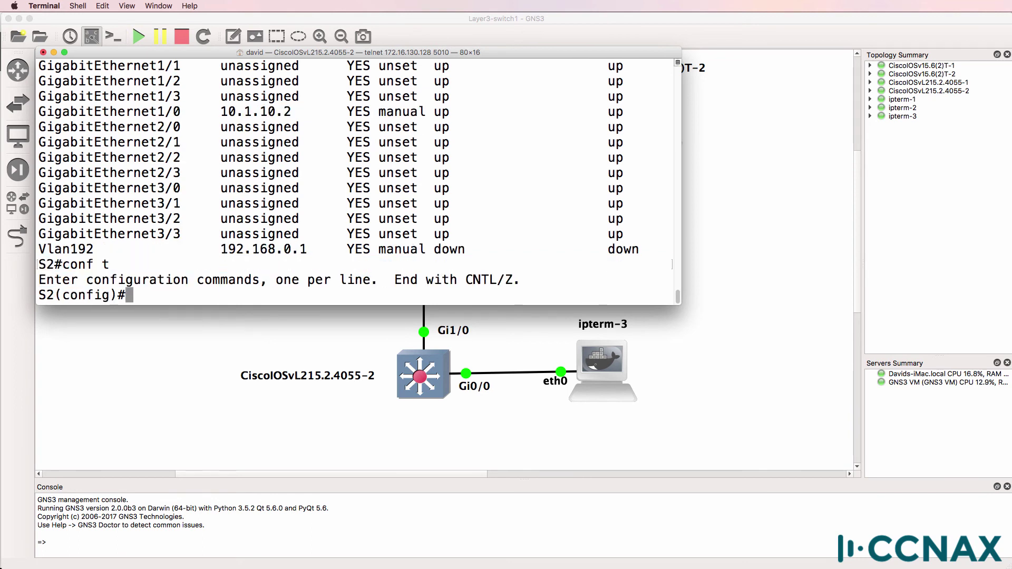
pyautogui.write('int g0/0')
pyautogui.press('Return')
pyautogui.write('sw')
pyautogui.press('Tab')
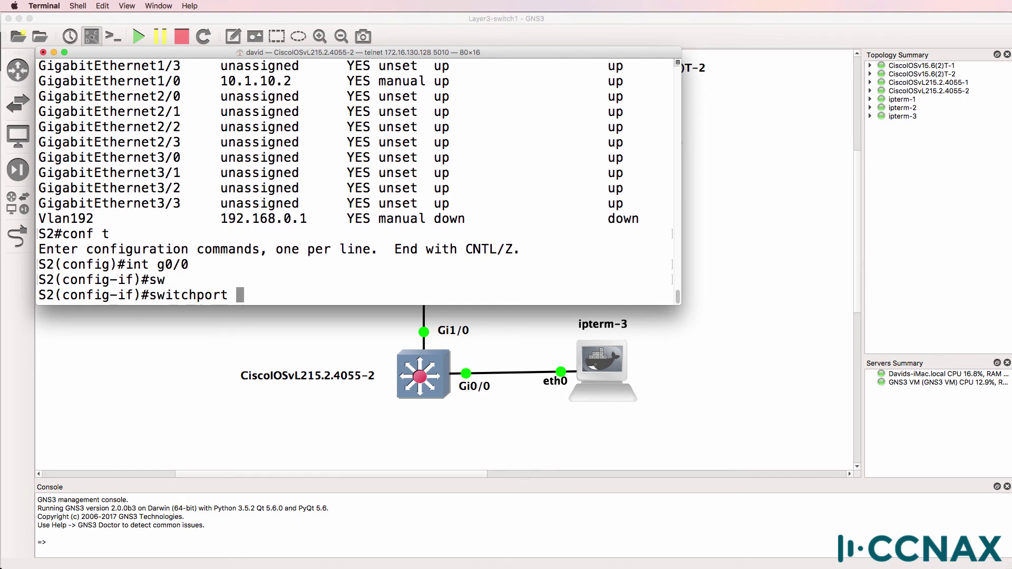
pyautogui.write('acc')
pyautogui.press('Tab')
pyautogui.write('v')
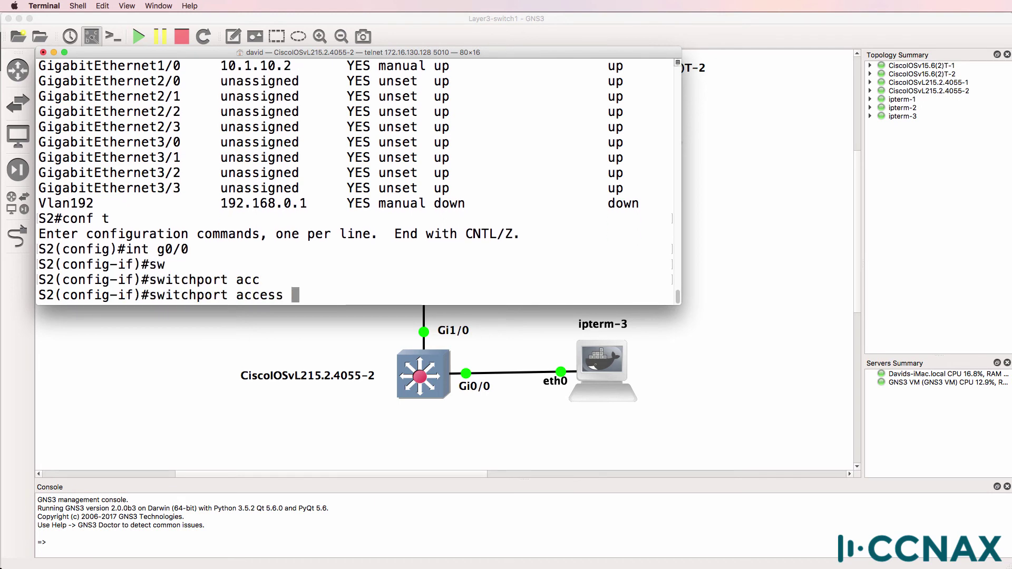
pyautogui.write('lan 192')
pyautogui.press('Return')
pyautogui.write('end')
pyautogui.press('Return')
# Step: Re-list S2's interface status and check the Vlan192 and GigabitEthernet0/0 rows
pyautogui.write('s')
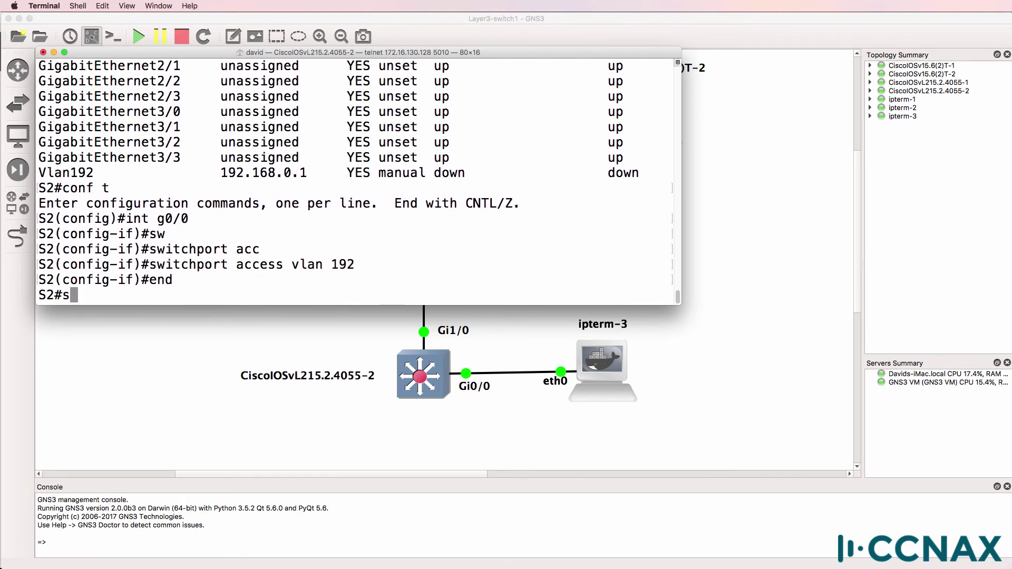
pyautogui.press('Up')
pyautogui.press('Up')
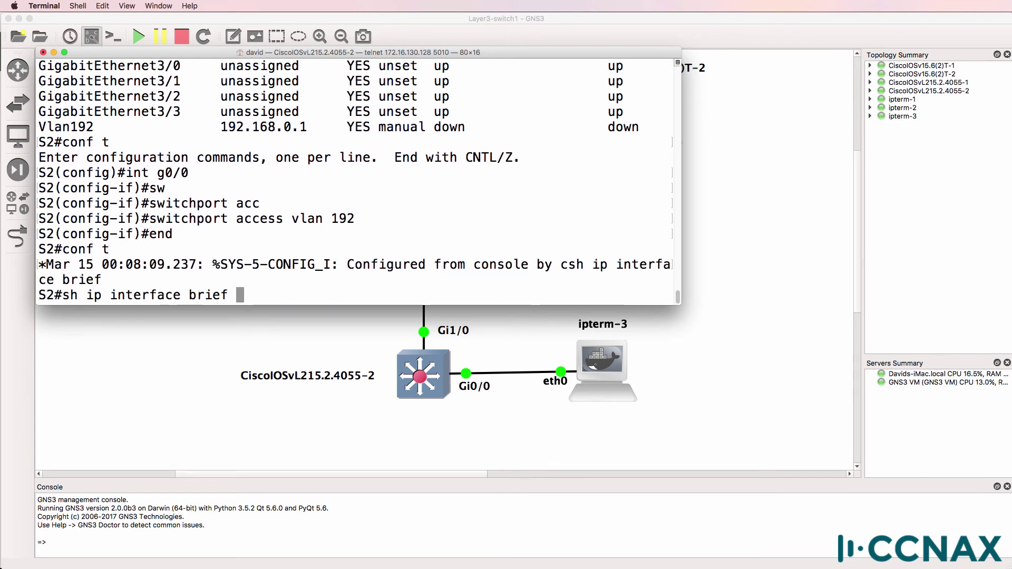
pyautogui.press('Return')
pyautogui.moveTo(109, 280); pyautogui.dragTo(38, 280)
pyautogui.scroll(4, 193, 226)
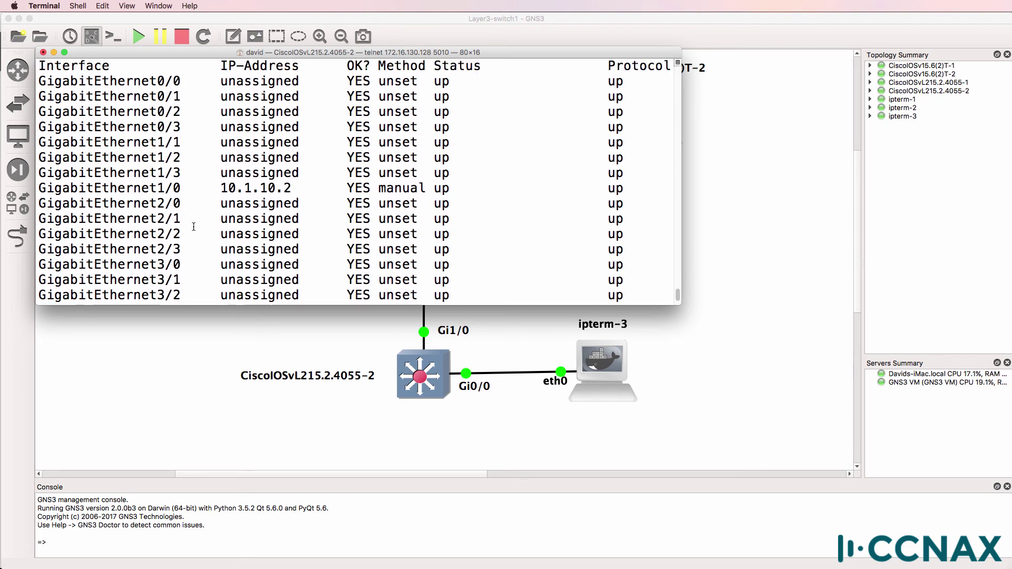
pyautogui.moveTo(203, 90); pyautogui.dragTo(46, 96)
pyautogui.moveTo(219, 304); pyautogui.dragTo(221, 327)
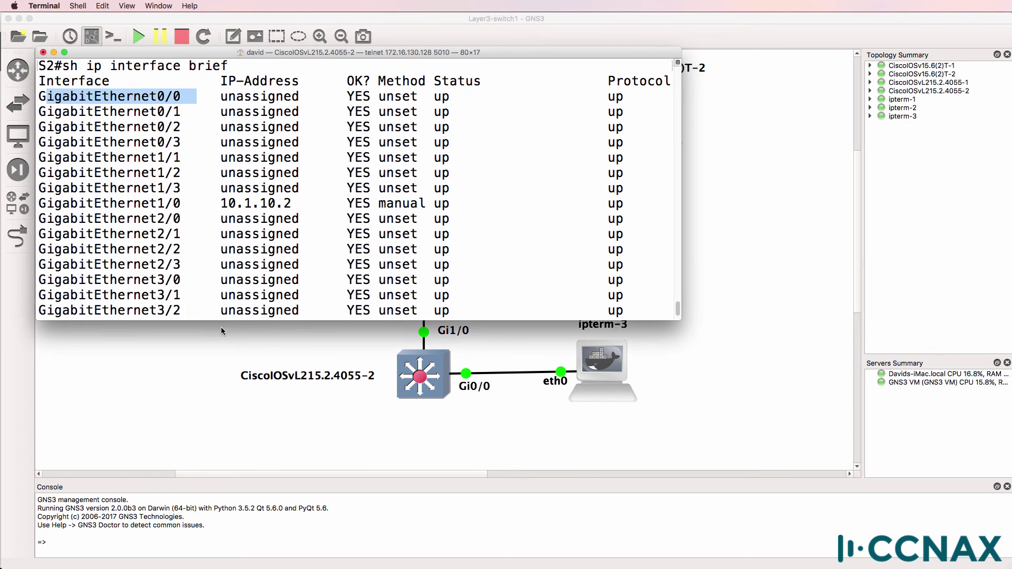
# Step: Confirm Gi0/0 shows Access Mode VLAN 192, then re-run show ip interface brief
pyautogui.press('Return')
pyautogui.write('show')
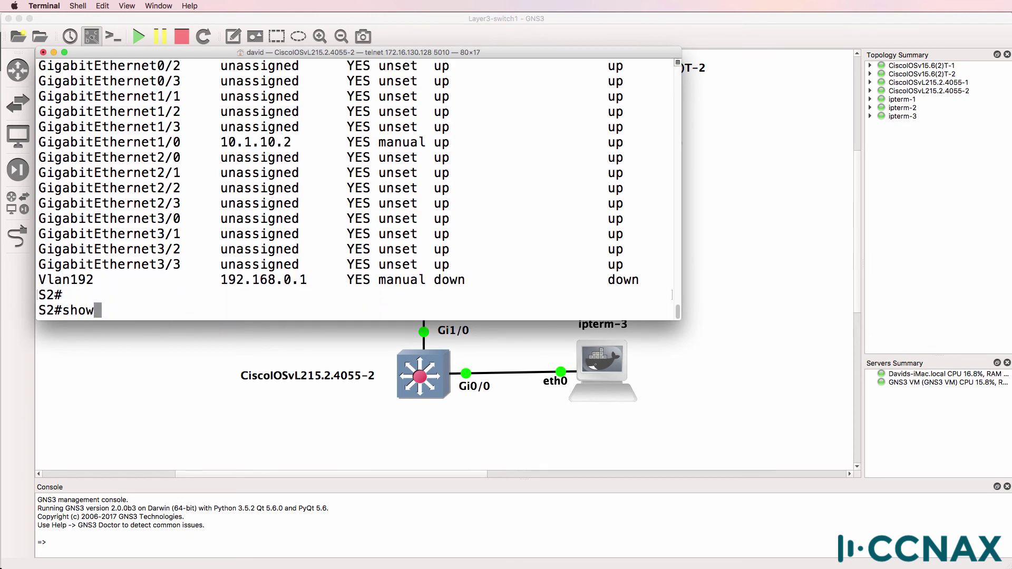
pyautogui.write(' int g0/0 sw')
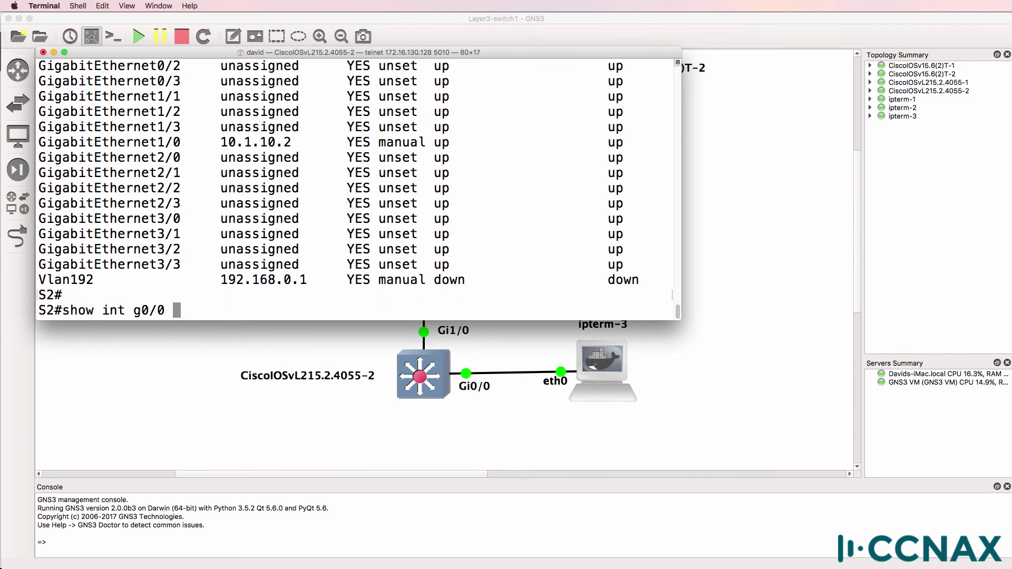
pyautogui.press('Tab')
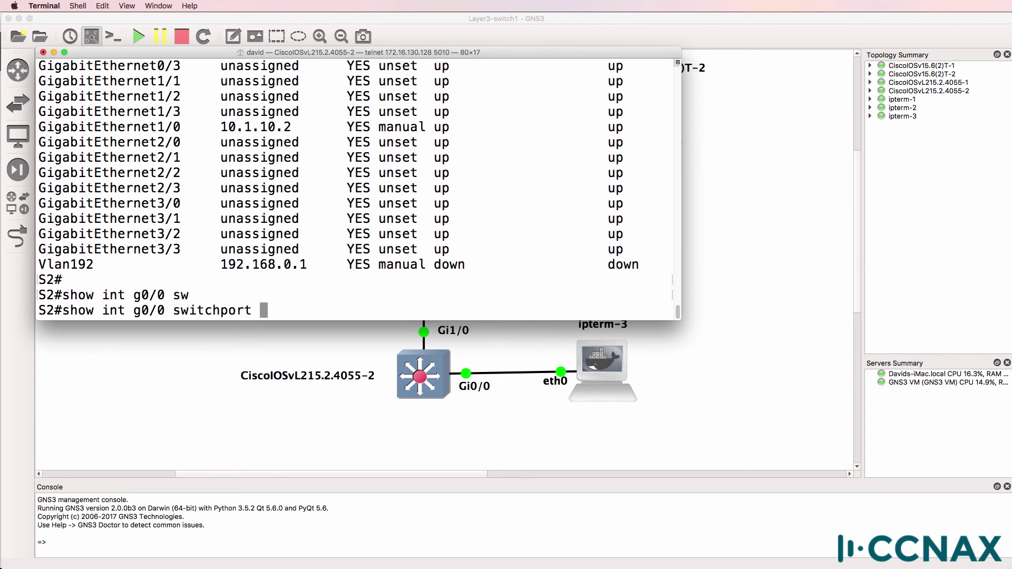
pyautogui.press('Return')
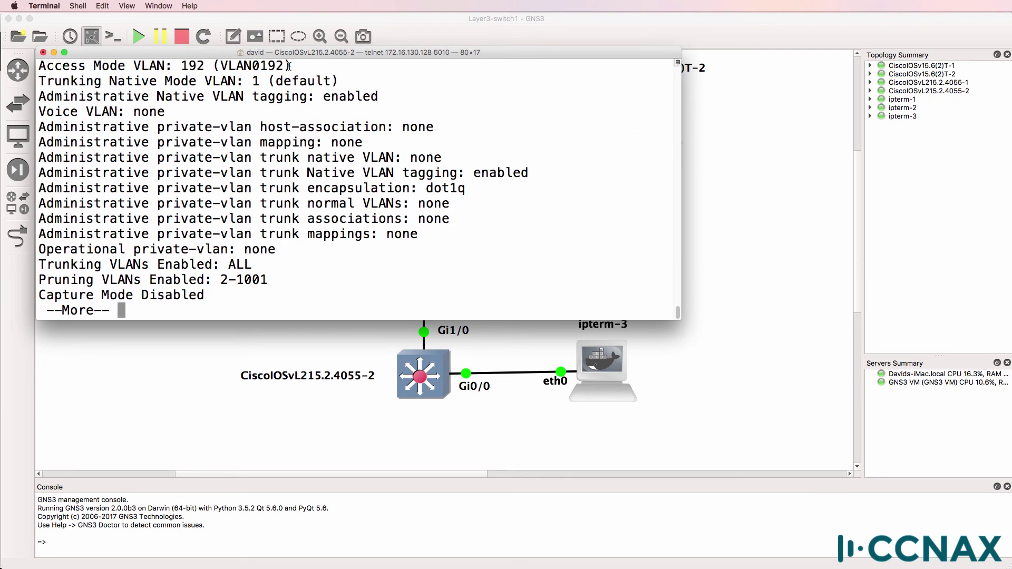
pyautogui.moveTo(292, 70); pyautogui.dragTo(37, 69)
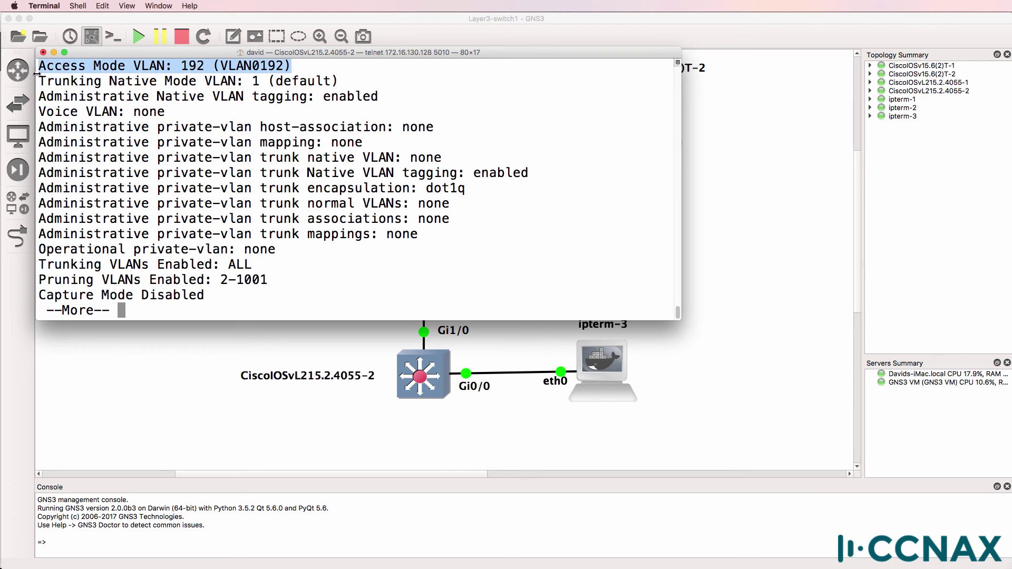
pyautogui.press('Return')
pyautogui.write('sh ip i')
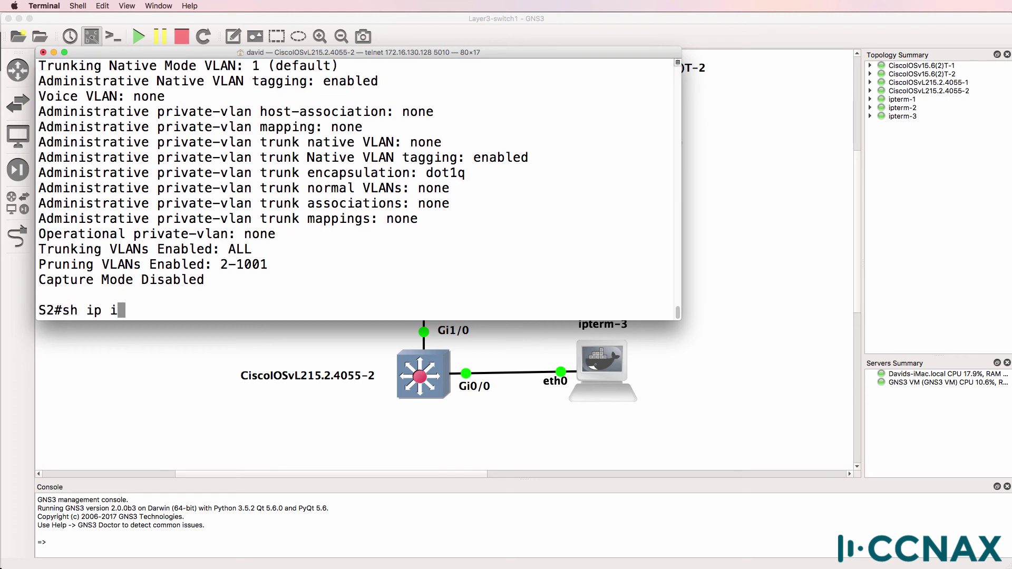
pyautogui.write('nt rbei')
pyautogui.press('BackSpace')
pyautogui.press('BackSpace')
pyautogui.press('BackSpace')
pyautogui.press('BackSpace')
pyautogui.press('BackSpace')
pyautogui.write('brief')
pyautogui.press('Return')
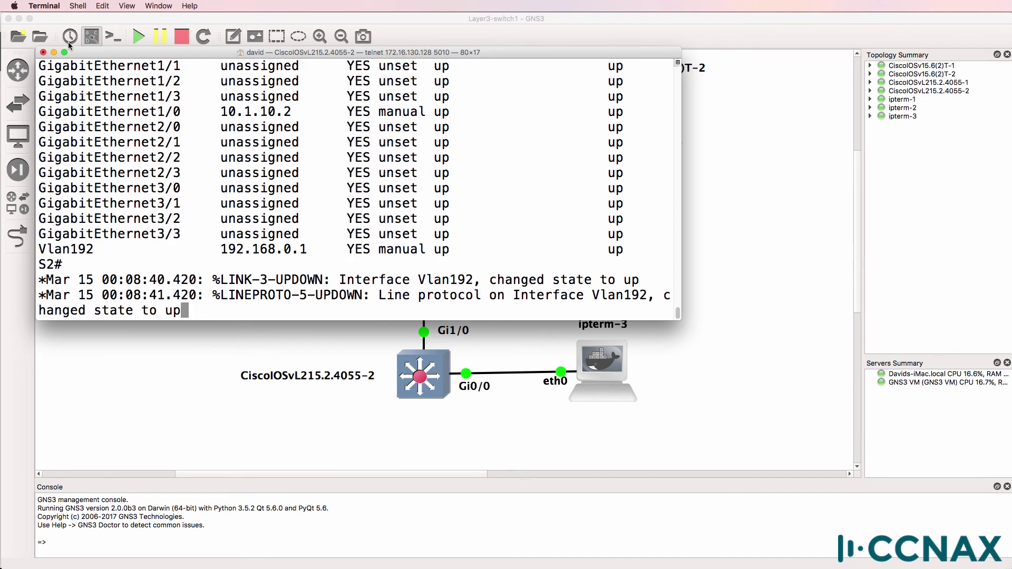
# Step: Ping the gateway 192.168.0.1 from ipterm-3 until replies arrive, then return to the topology
pyautogui.moveTo(46, 249); pyautogui.dragTo(641, 243)
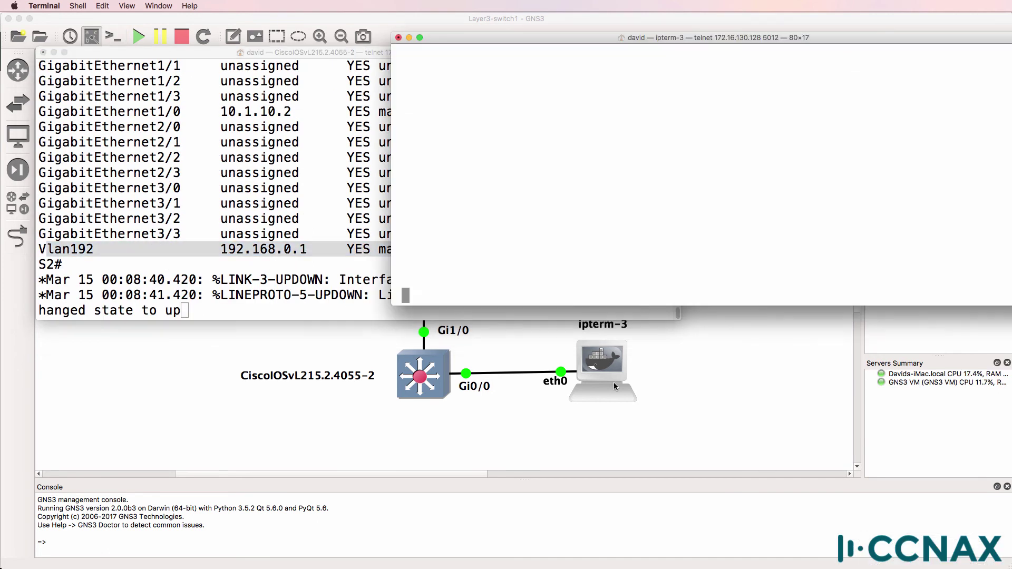
pyautogui.press('Return')
pyautogui.write('ping 19')
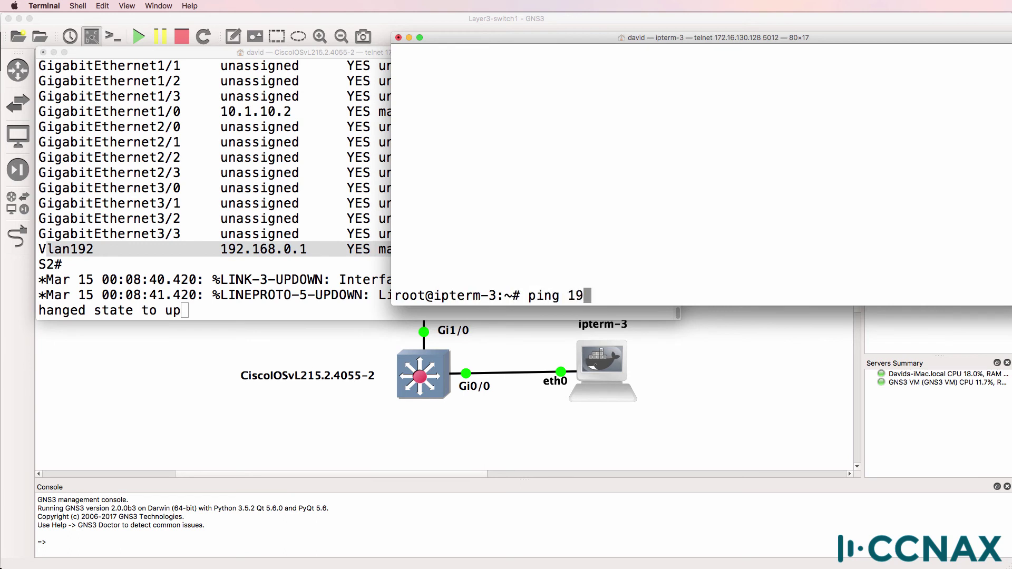
pyautogui.write('2.168.0.1')
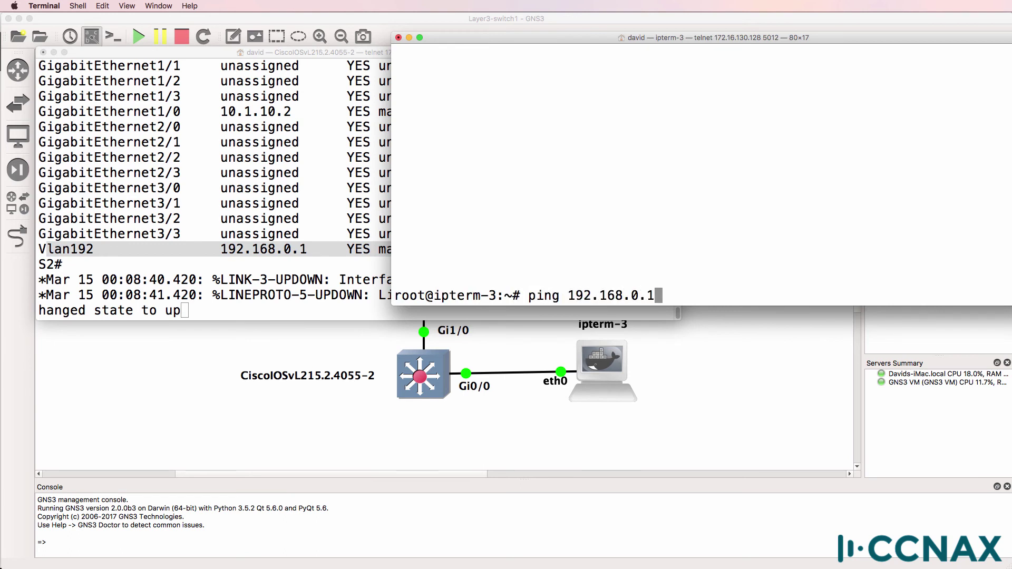
pyautogui.press('Return')
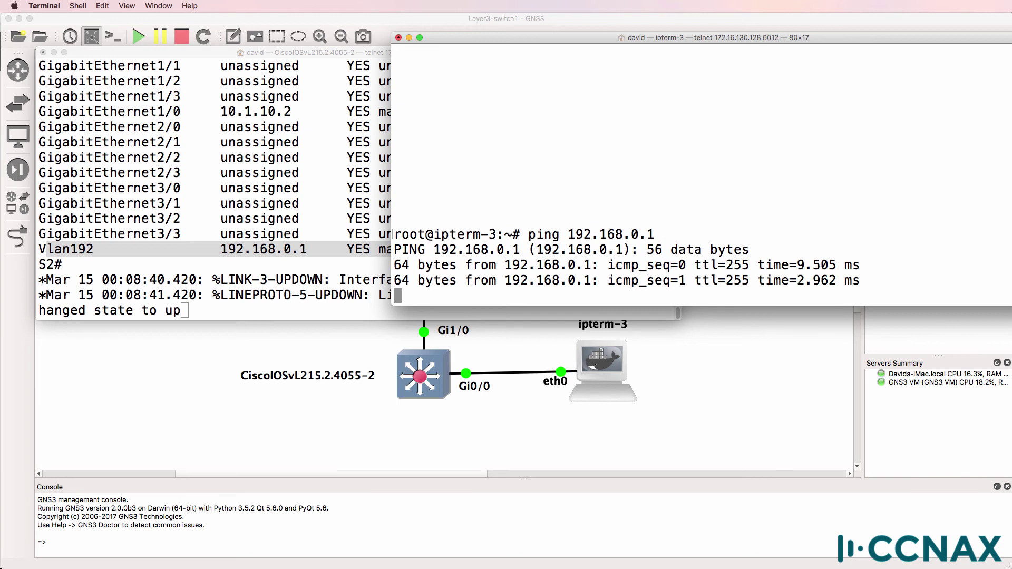
pyautogui.hotkey('ctrl', 'c')
pyautogui.click(620, 405)
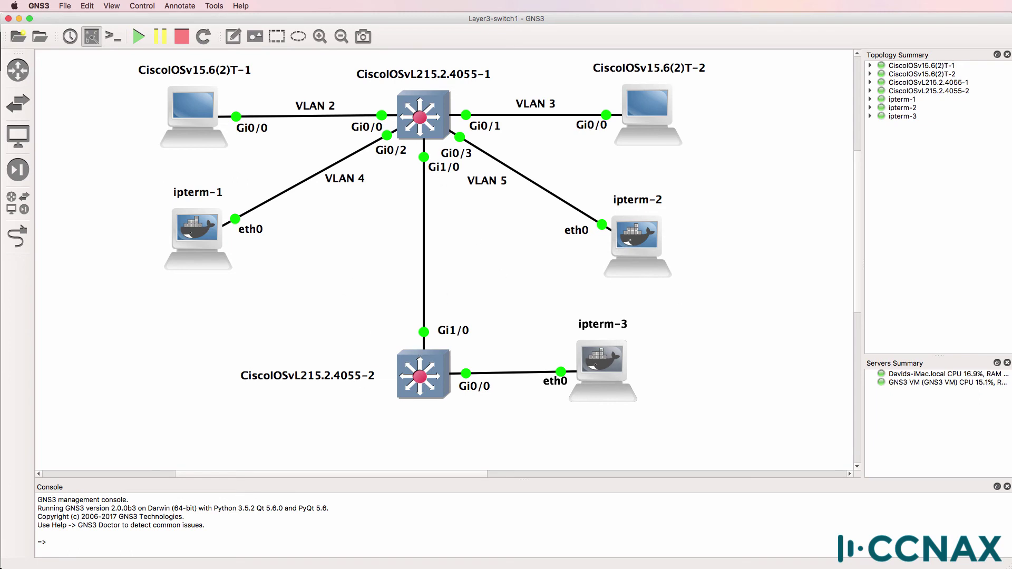
# Step: Bring up the S1 switch console and enter global configuration mode
pyautogui.rightClick(939, 567)
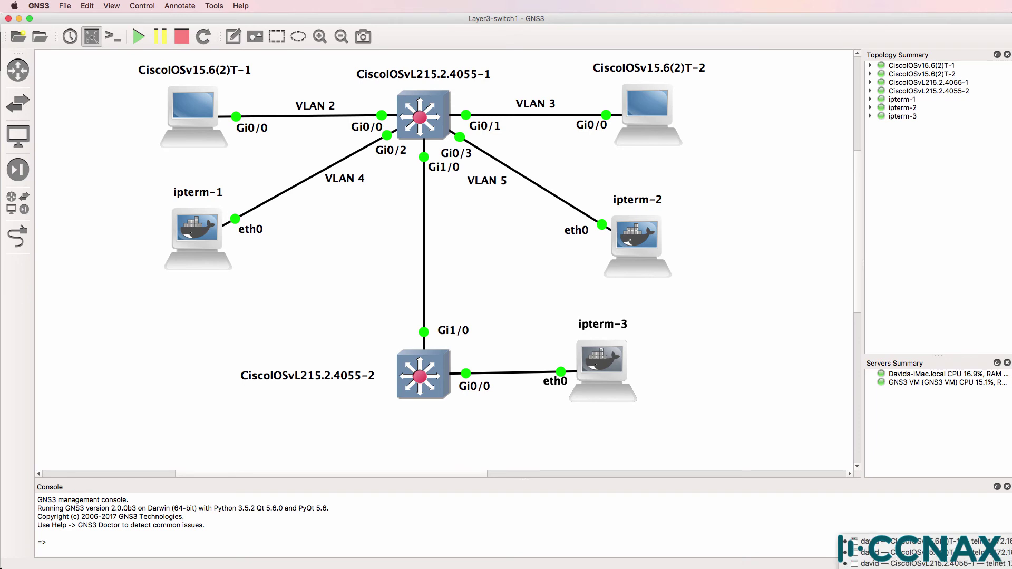
pyautogui.click(938, 564)
pyautogui.write('conf tr')
pyautogui.press('Return')
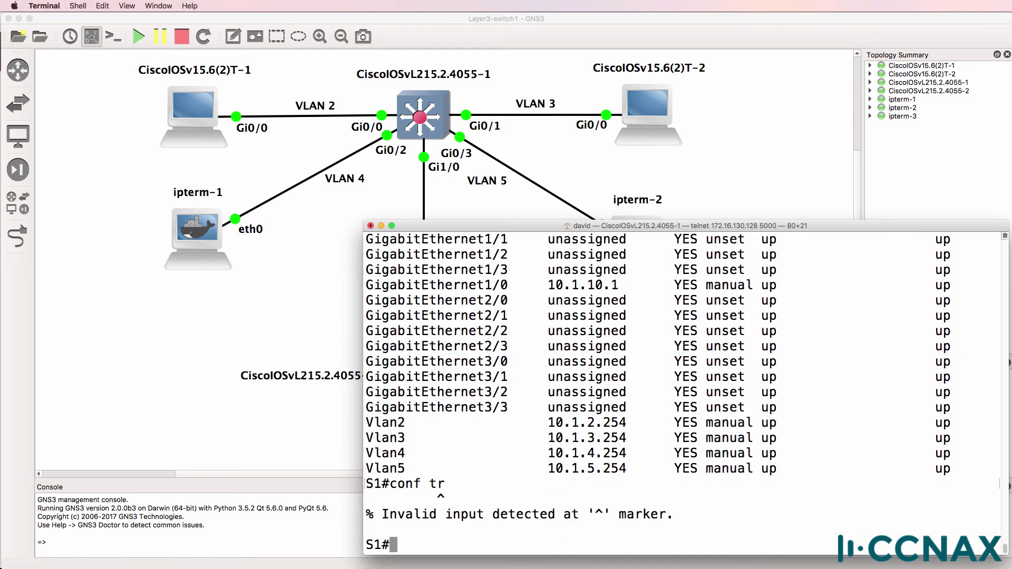
pyautogui.write('conf t')
pyautogui.press('Return')
# Step: Start EIGRP 100 on S1 advertising network 0.0.0.0 with auto-summary off
pyautogui.write('rotuer e')
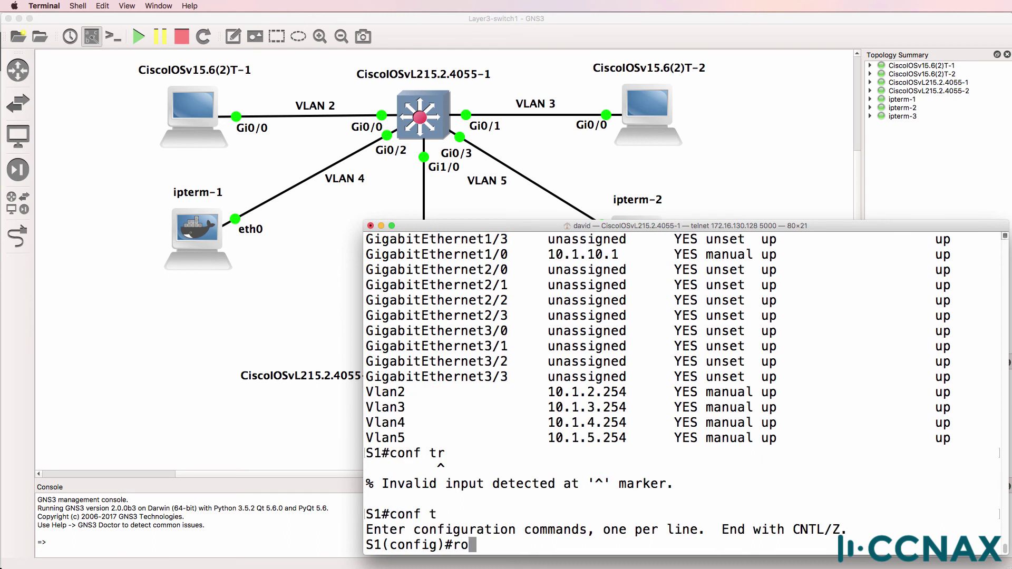
pyautogui.press('BackSpace')
pyautogui.press('BackSpace')
pyautogui.press('BackSpace')
pyautogui.press('BackSpace')
pyautogui.press('BackSpace')
pyautogui.write('uter eigrp 100')
pyautogui.press('Return')
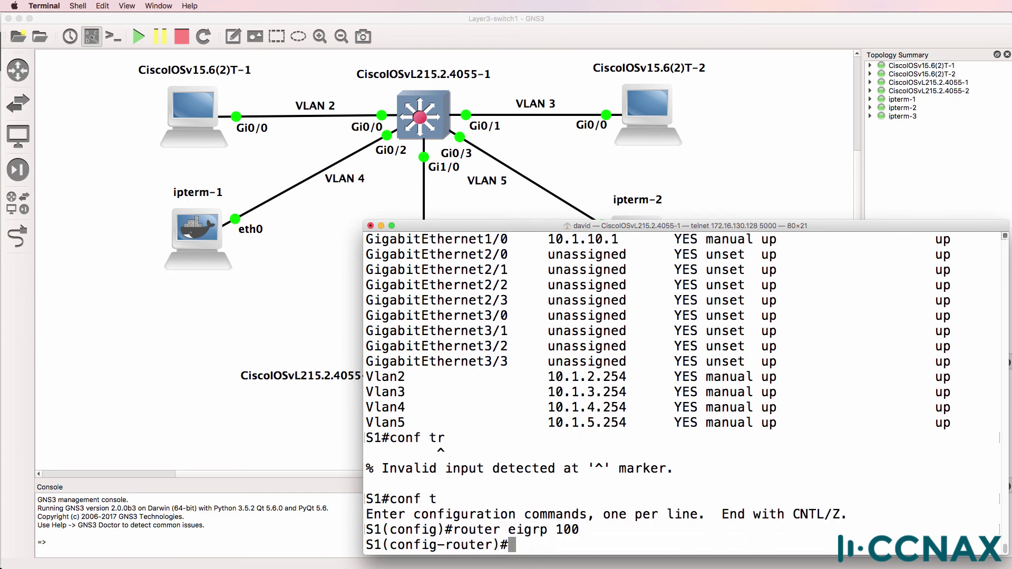
pyautogui.write('net')
pyautogui.press('Tab')
pyautogui.write('0.0.0.0')
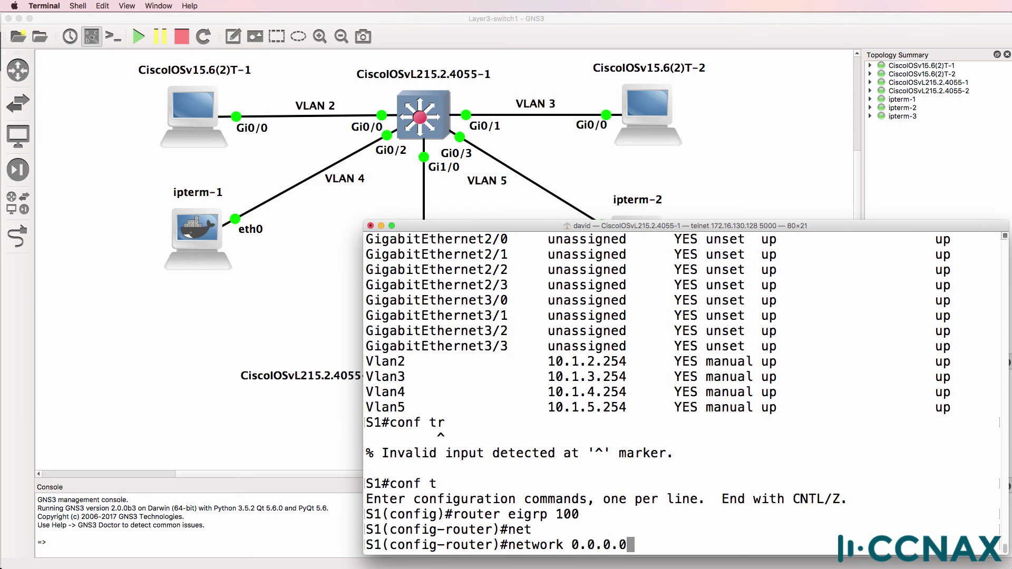
pyautogui.press('Return')
pyautogui.write('no aut')
pyautogui.press('Tab')
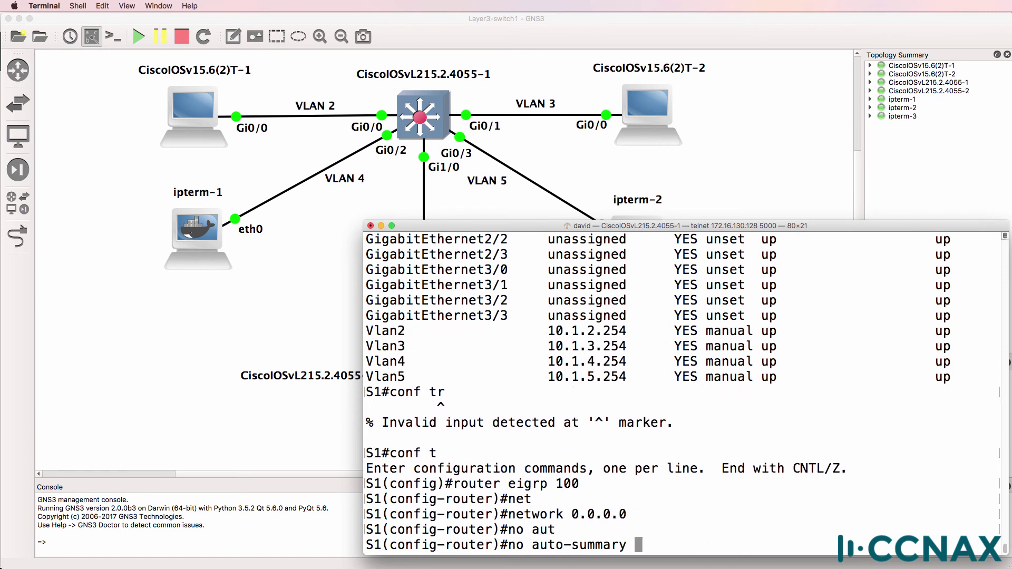
pyautogui.press('Return')
pyautogui.write('end')
pyautogui.press('Return')
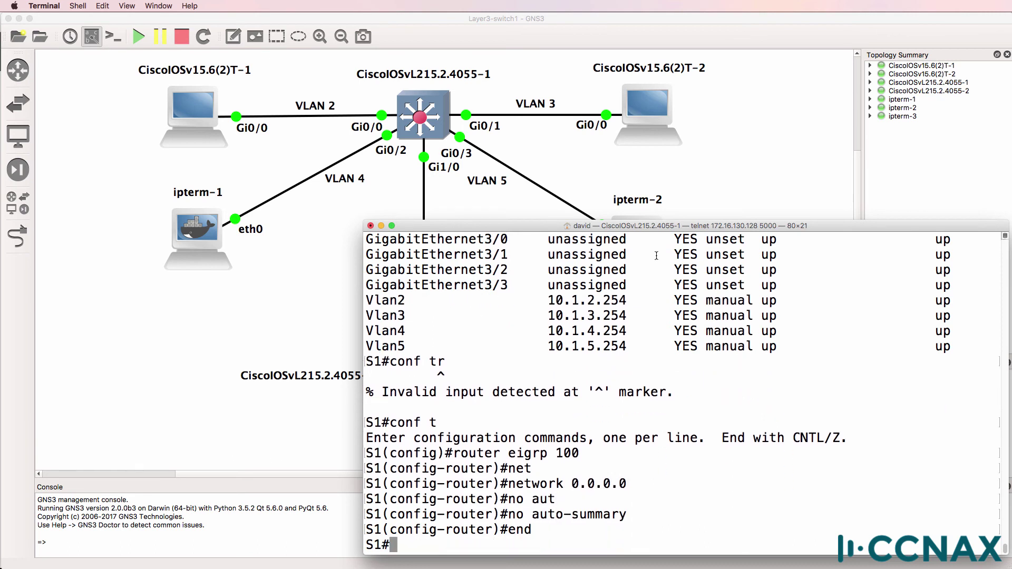
pyautogui.moveTo(622, 229); pyautogui.dragTo(314, 214)
# Step: Switch to S2's console, enter configuration mode and back out of a mistaken EIGRP 1 process
pyautogui.press('super+grave')
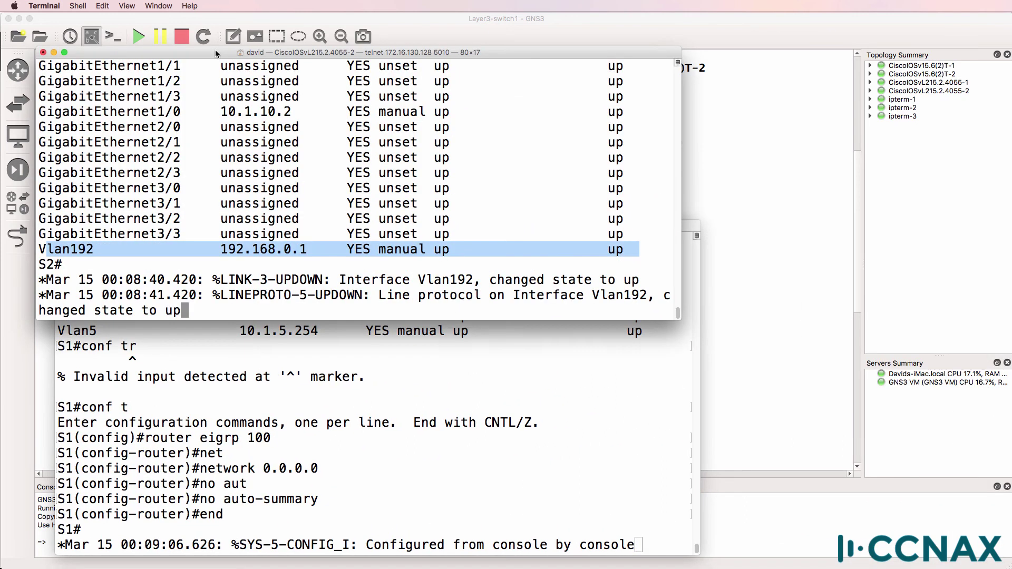
pyautogui.moveTo(216, 53); pyautogui.dragTo(490, 251)
pyautogui.press('Return')
pyautogui.write('conf t')
pyautogui.press('Return')
pyautogui.write('router eigrp 1')
pyautogui.press('Return')
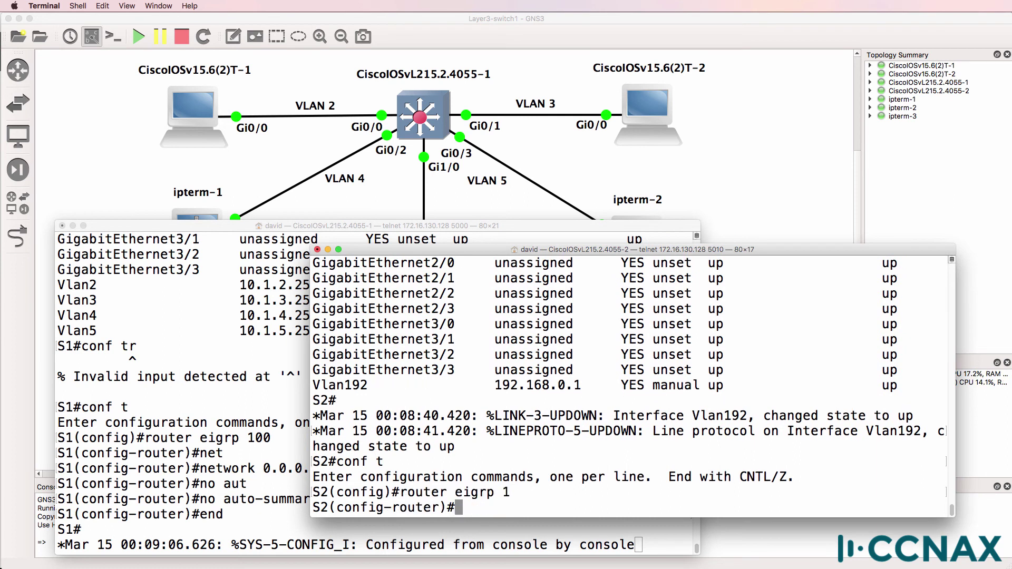
pyautogui.write('exit')
pyautogui.press('Return')
# Step: Configure EIGRP 100 on S2 with network 0.0.0.0 and no auto-summary
pyautogui.write('router eigrp 1')
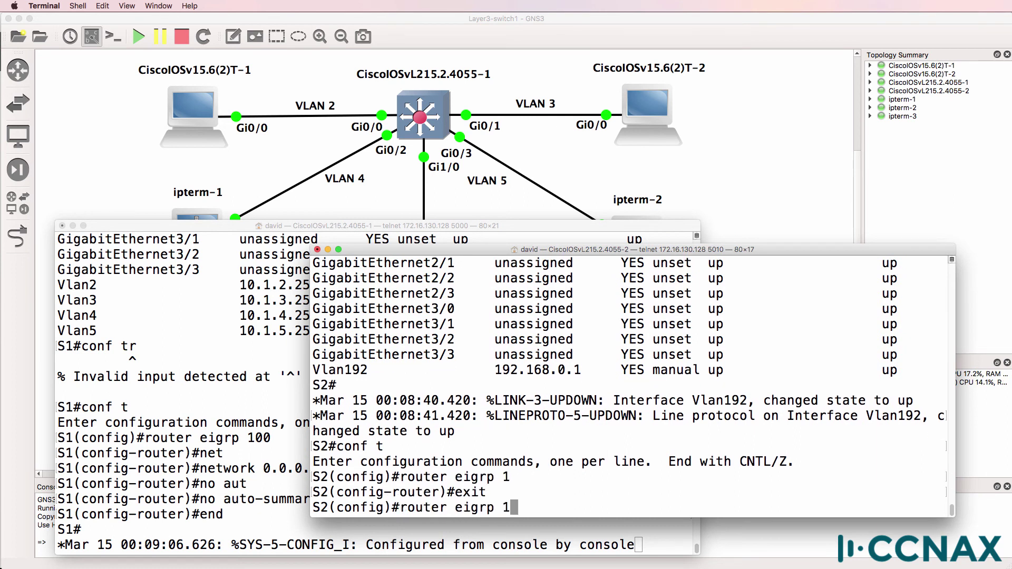
pyautogui.write('00')
pyautogui.press('Return')
pyautogui.write('net')
pyautogui.press('Tab')
pyautogui.write('0.0.0.0')
pyautogui.press('Return')
pyautogui.write('no aut')
pyautogui.press('Tab')
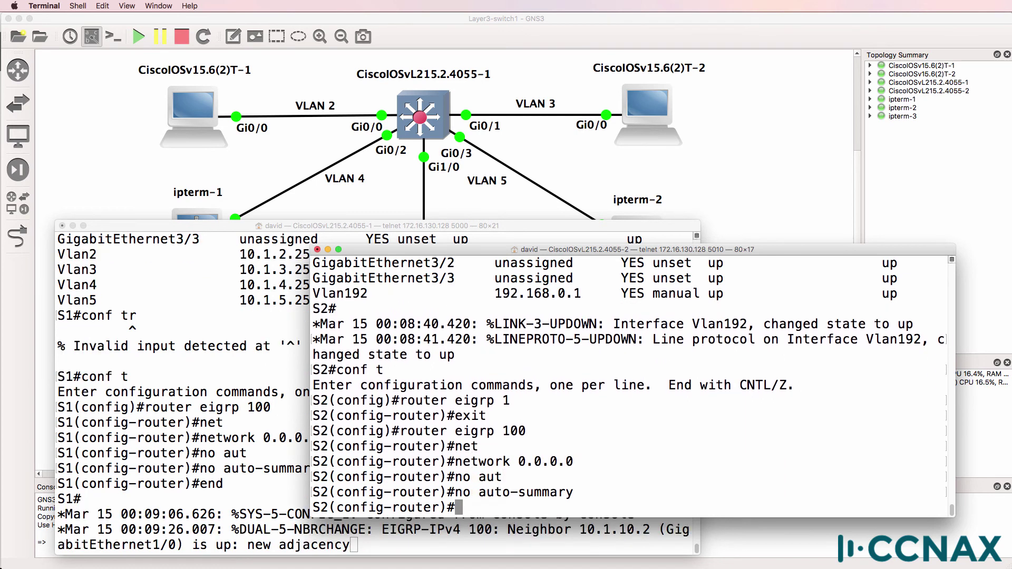
pyautogui.press('Return')
pyautogui.write('end')
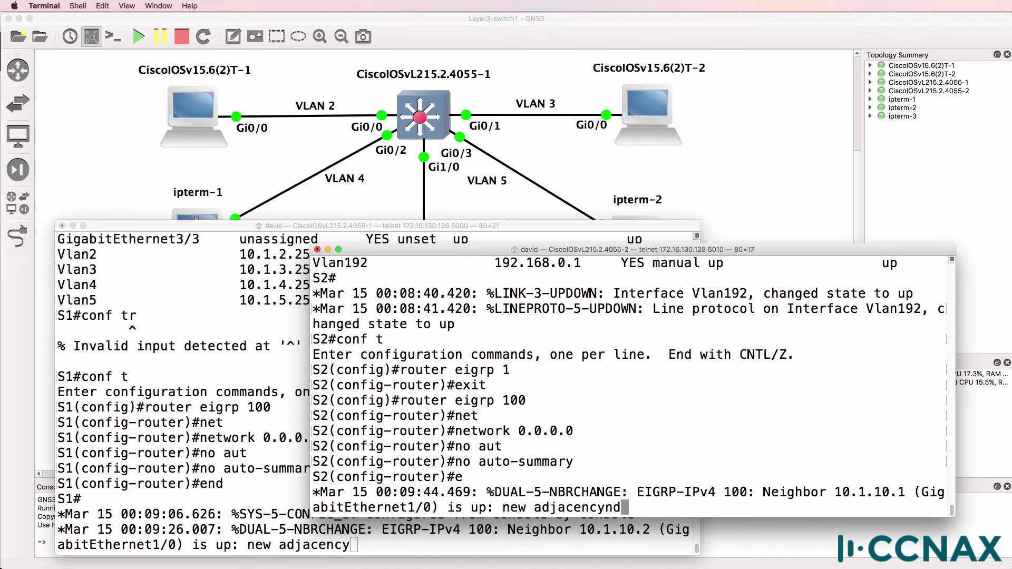
pyautogui.press('Return')
# Step: List S2's EIGRP neighbours, showing S1 at 10.1.10.1 on Gi1/0
pyautogui.moveTo(495, 474); pyautogui.dragTo(622, 493)
pyautogui.click(686, 492)
pyautogui.write('sh ip ei')
pyautogui.press('Tab')
pyautogui.write('ne')
pyautogui.press('Tab')
pyautogui.press('Return')
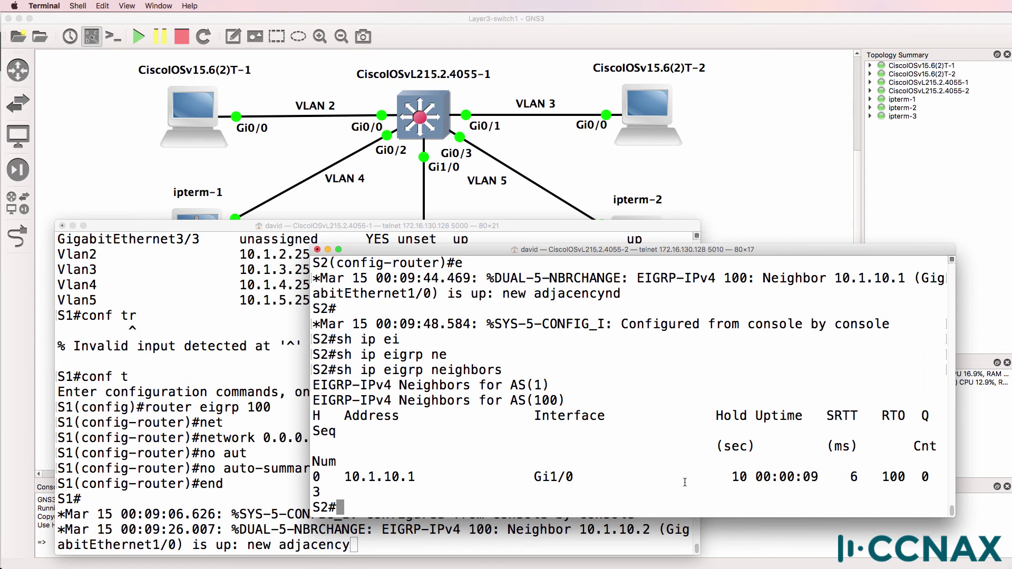
# Step: Display S2's routing table and mark the four EIGRP routes to 10.1.2.0–10.1.5.0/24
pyautogui.write('sh ip route')
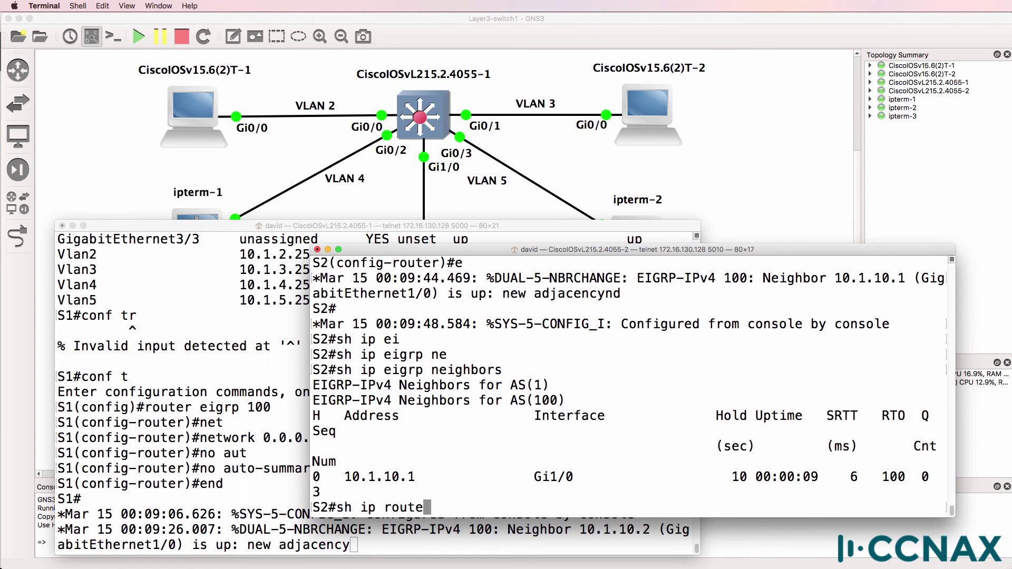
pyautogui.press('Tab')
pyautogui.press('Return')
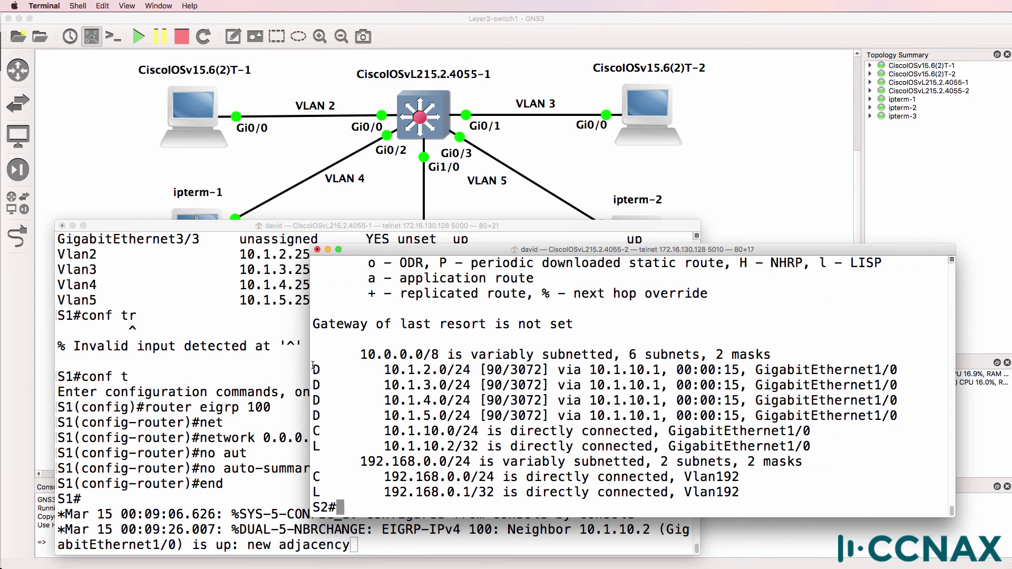
pyautogui.moveTo(316, 369); pyautogui.dragTo(936, 418)
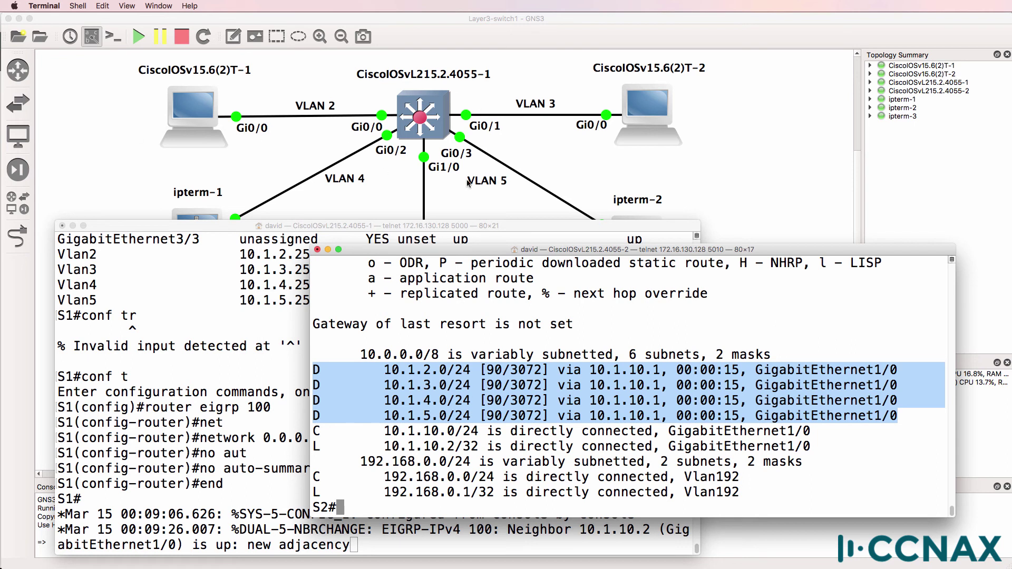
# Step: List S1's interface addresses to match its four VLANs, then return to the GNS3 topology
pyautogui.click(221, 393)
pyautogui.press('Return')
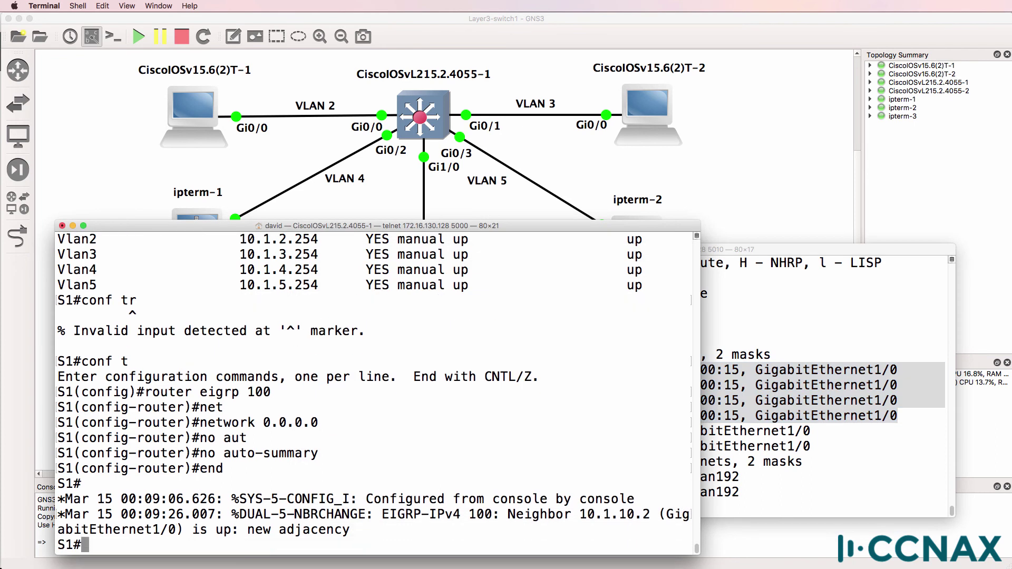
pyautogui.write('sh ip int brief')
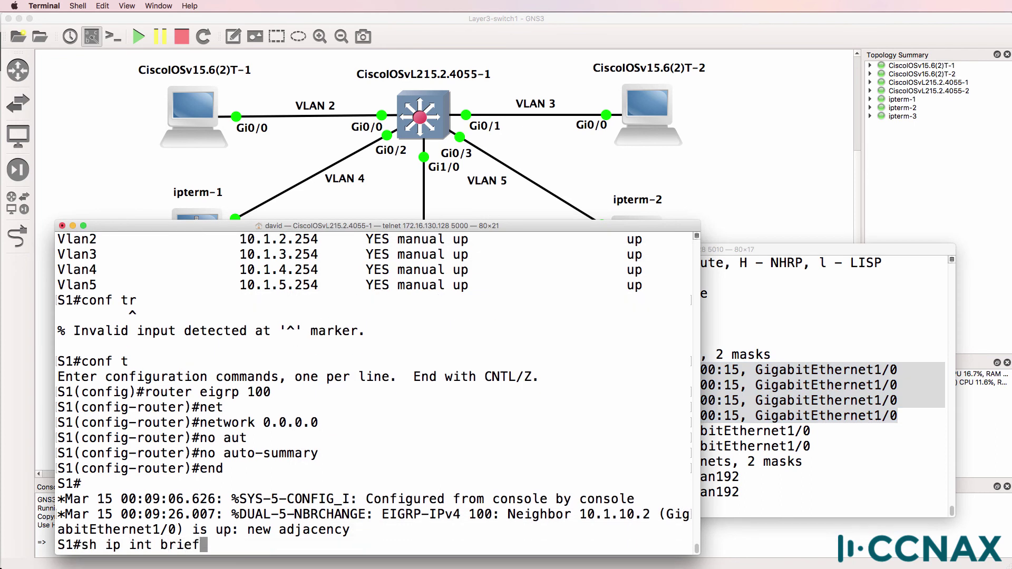
pyautogui.press('Tab')
pyautogui.press('Return')
pyautogui.moveTo(64, 481); pyautogui.dragTo(628, 551)
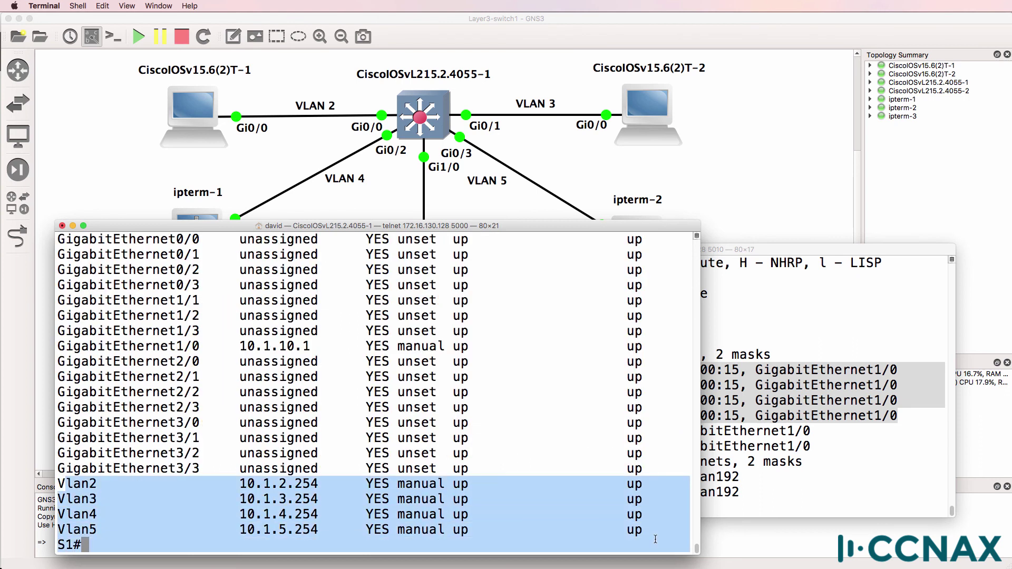
pyautogui.click(842, 380)
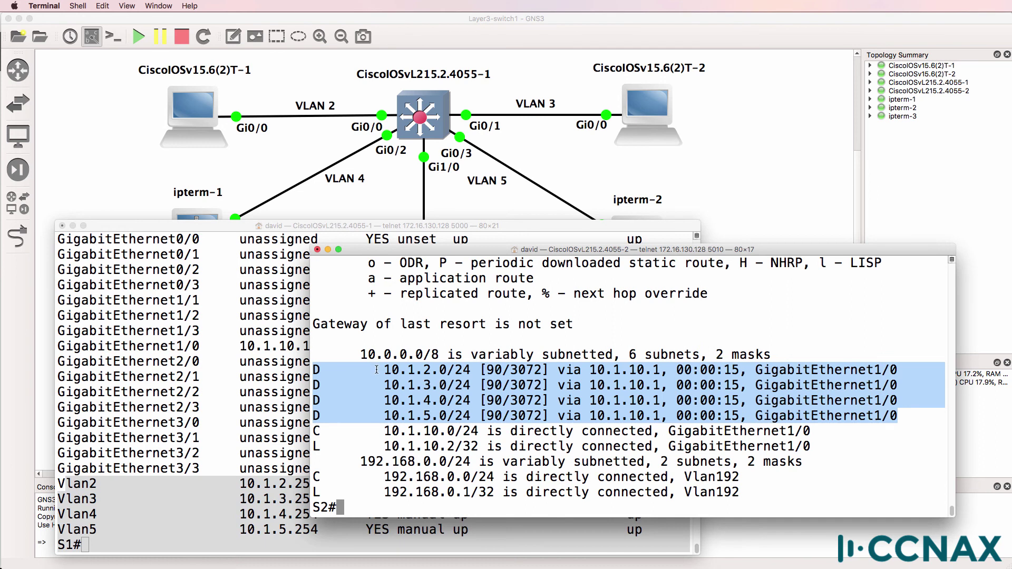
pyautogui.click(788, 215)
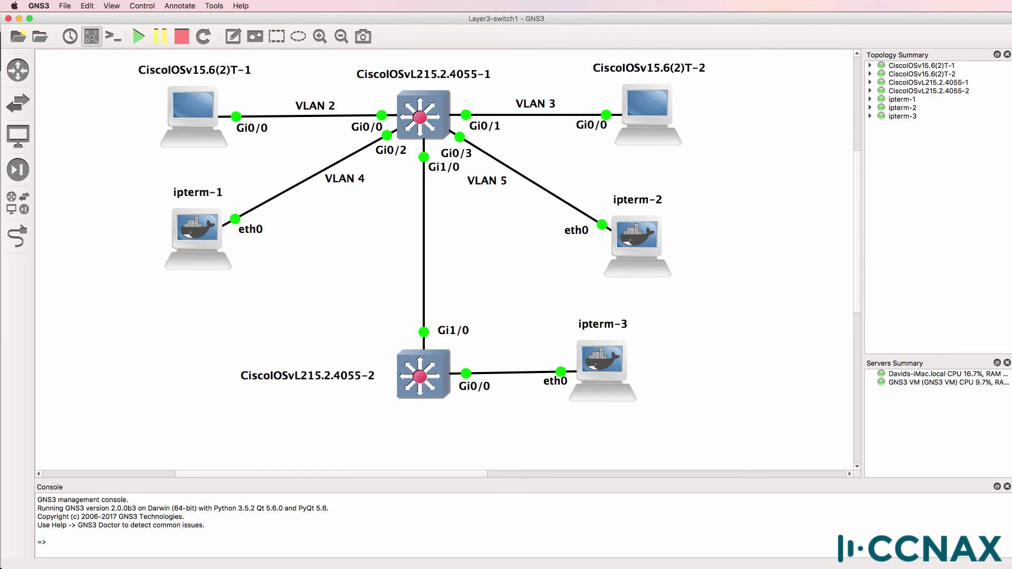
# Step: From ipterm-3, ping 10.1.5.1 and then 10.1.2.1, stopping each after replies
pyautogui.press('super+Tab')
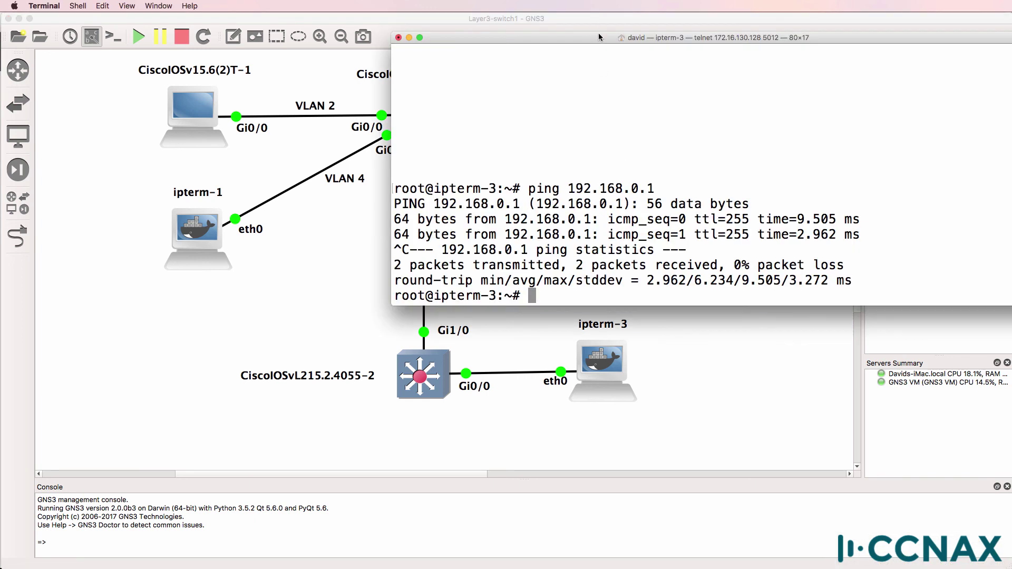
pyautogui.moveTo(601, 39); pyautogui.dragTo(297, 231)
pyautogui.write('o')
pyautogui.press('BackSpace')
pyautogui.write('ping 10.1.')
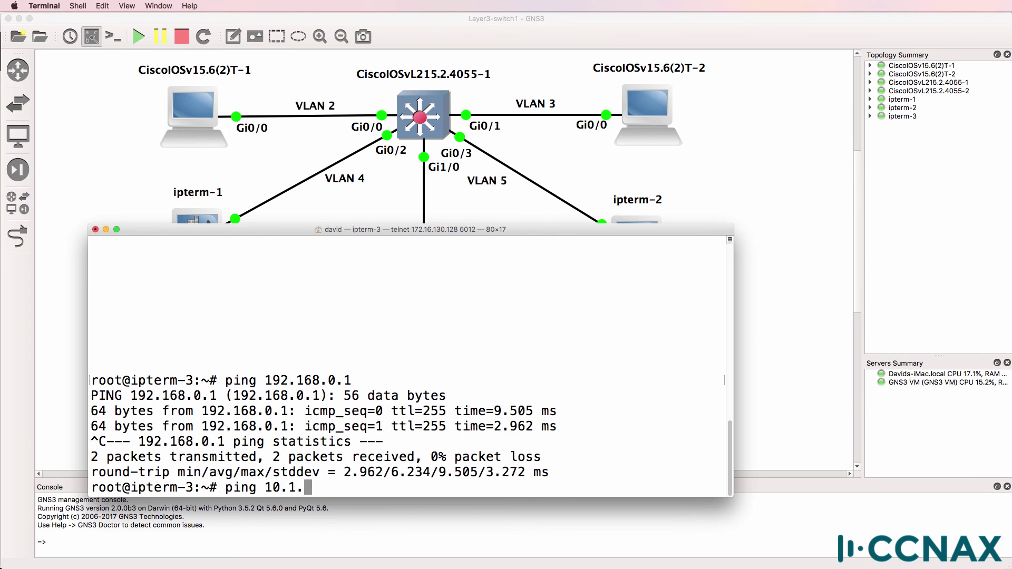
pyautogui.write('5.1')
pyautogui.press('Return')
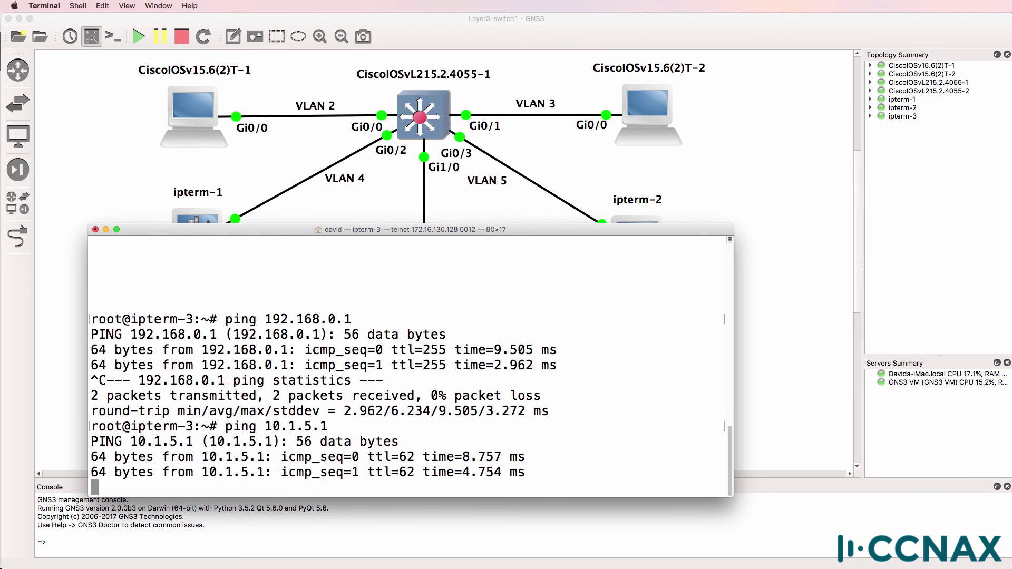
pyautogui.hotkey('ctrl', 'c')
pyautogui.press('Up')
pyautogui.press('BackSpace')
pyautogui.press('BackSpace')
pyautogui.press('BackSpace')
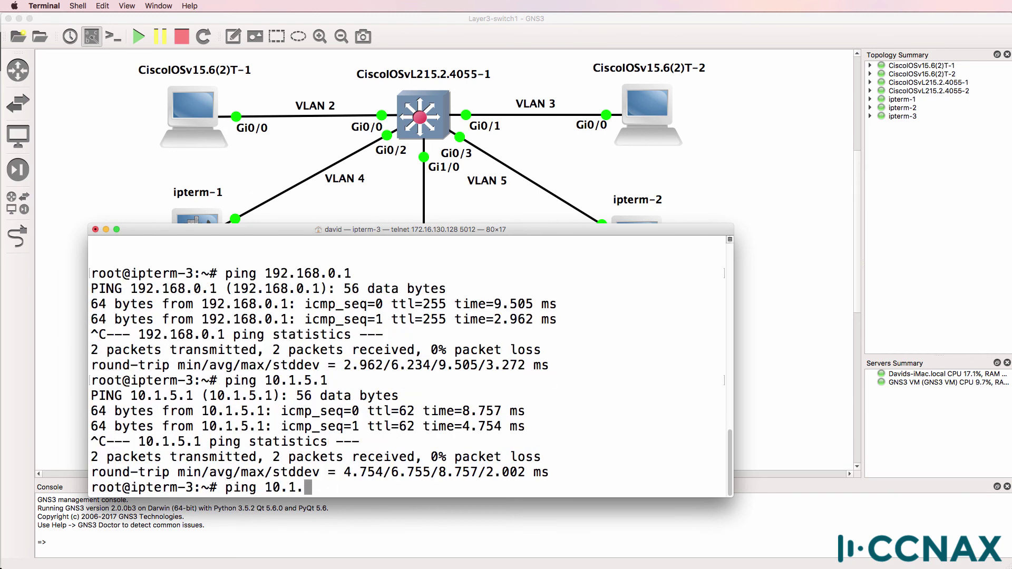
pyautogui.write('2.1')
pyautogui.press('Return')
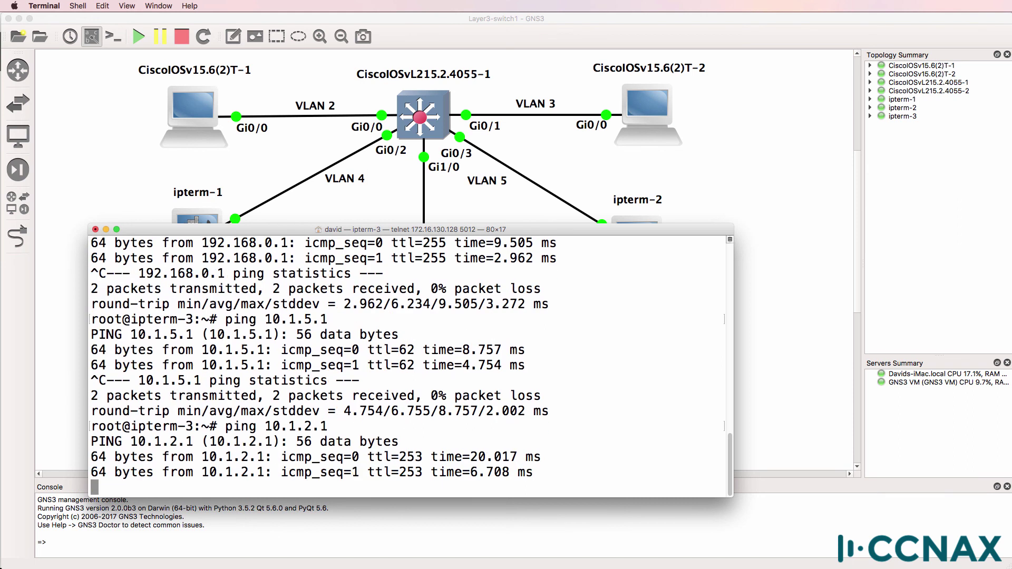
pyautogui.hotkey('ctrl', 'c')
# Step: Traceroute to 10.1.2.1, passing through 192.168.0.1 and 10.1.10.1
pyautogui.write('tre')
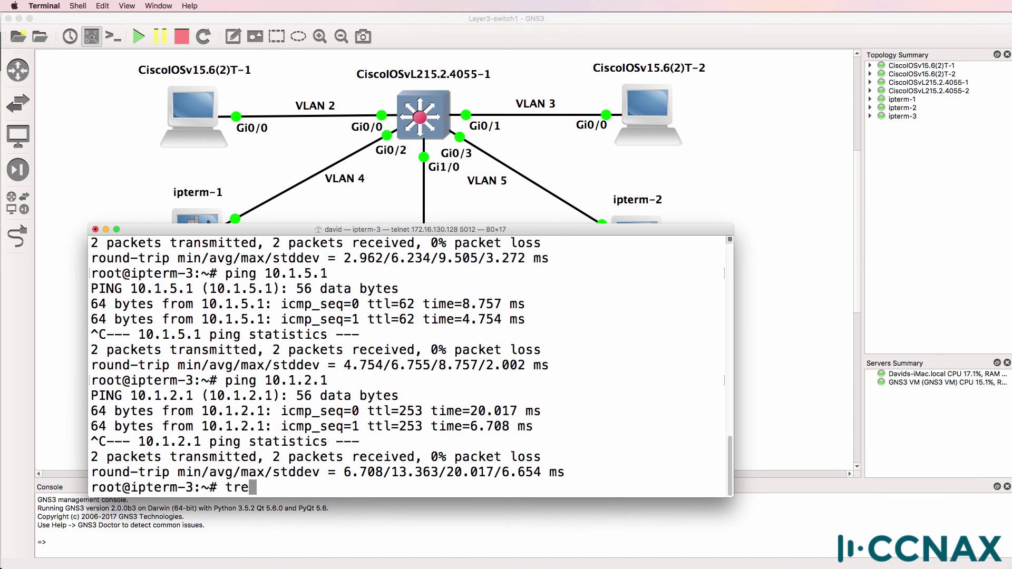
pyautogui.press('BackSpace')
pyautogui.write('aceroute 10')
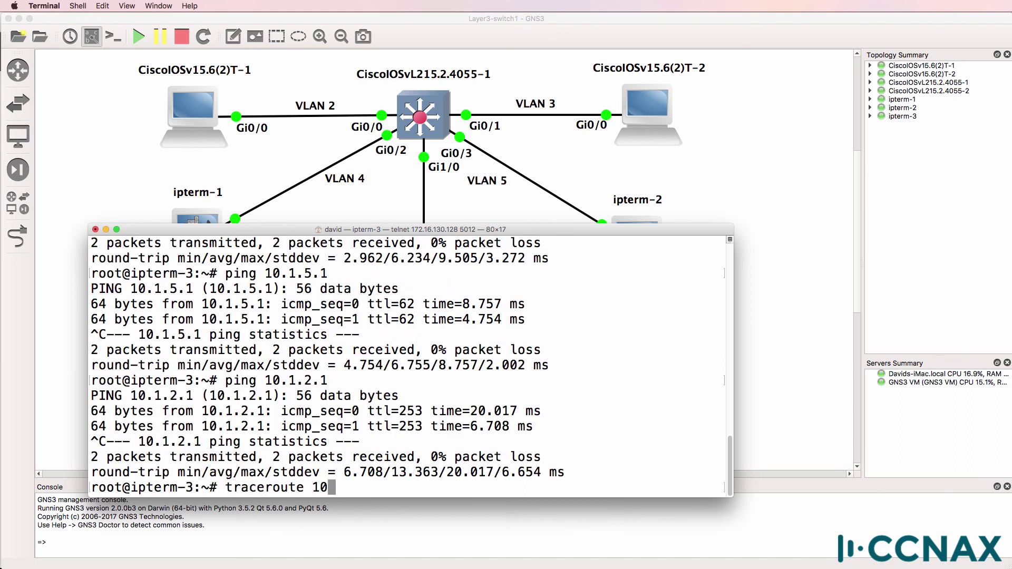
pyautogui.write('.1.2.1')
pyautogui.press('Return')
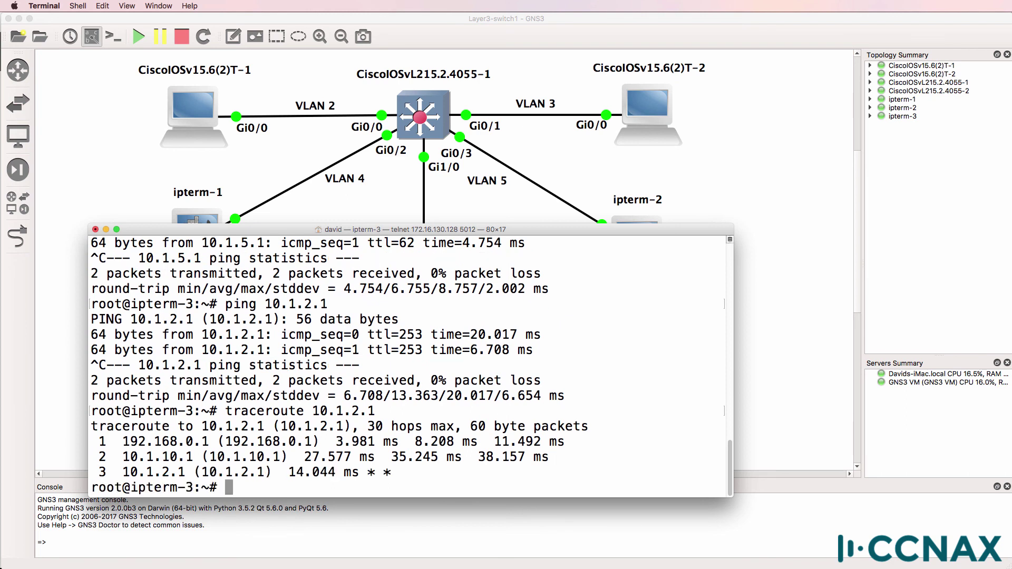
# Step: Bring the GNS3 lab topology window in front of the ipterm-3 console
pyautogui.click(701, 151)
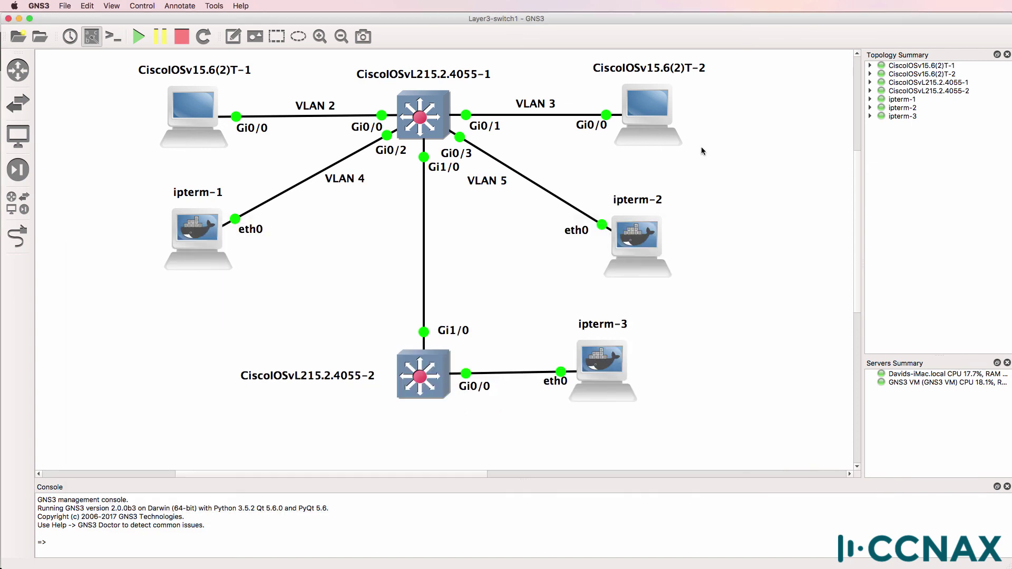